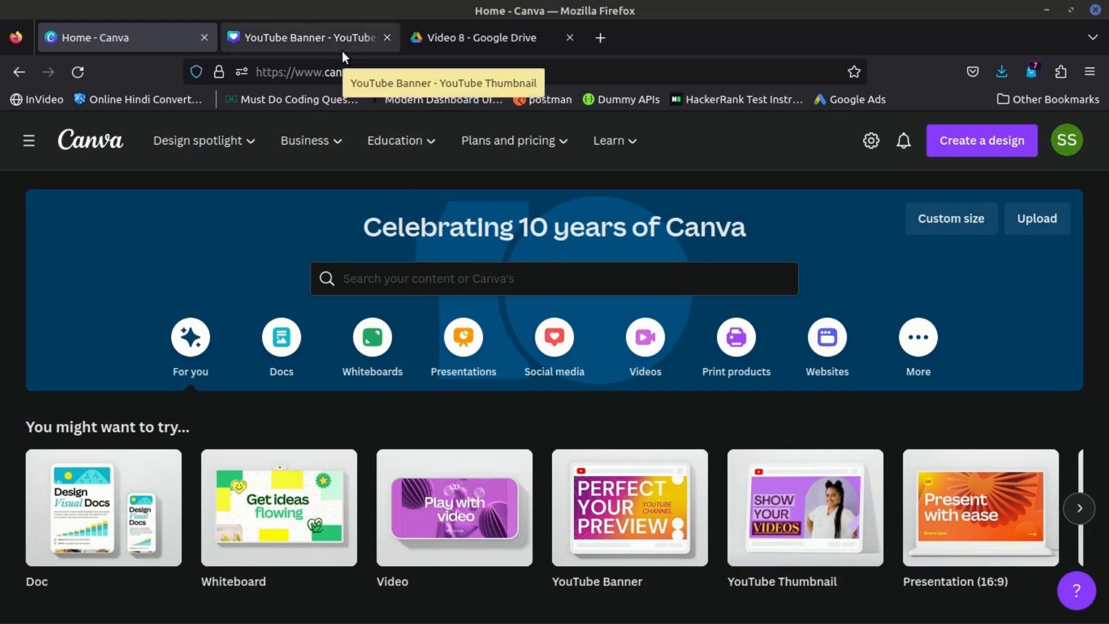
- Close the Google Drive browser tab and stay on the Canva home page
click(569, 38)
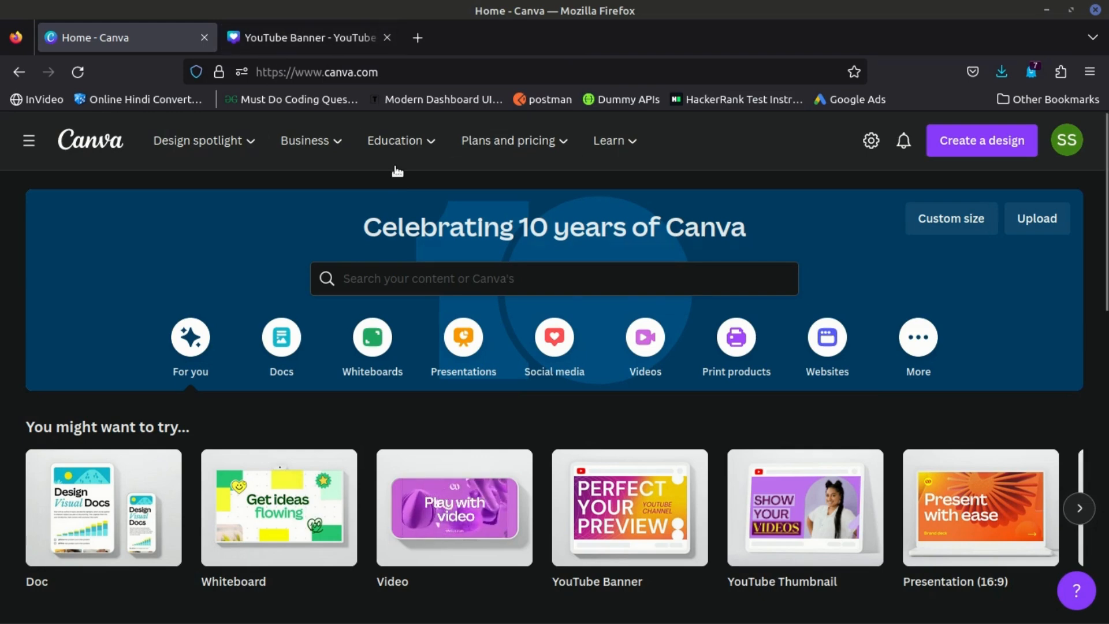
click(295, 23)
click(152, 43)
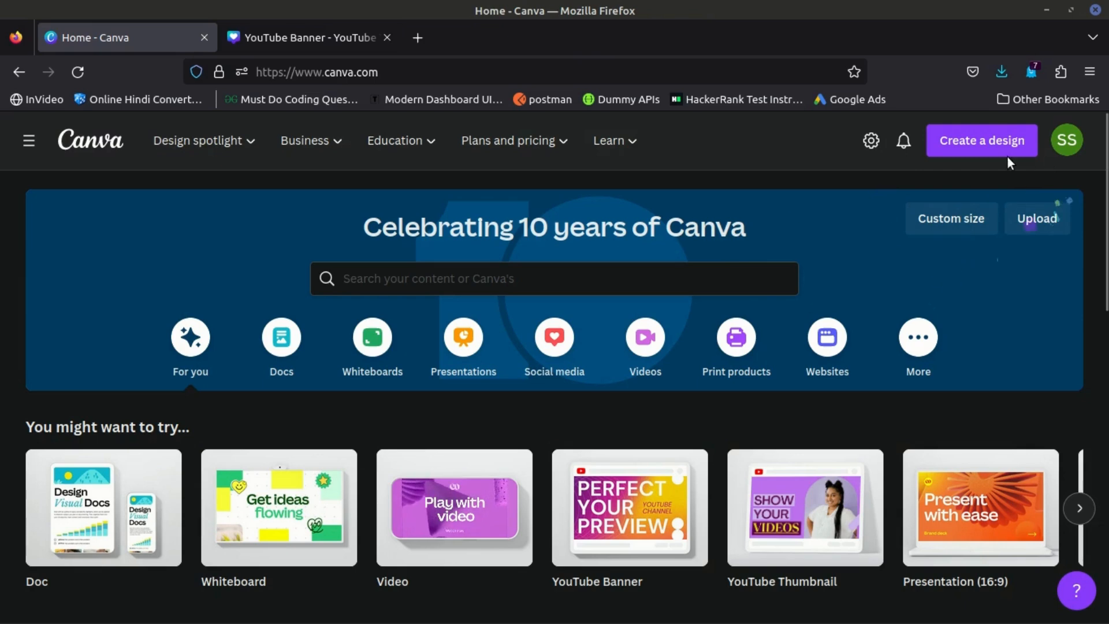
click(1061, 144)
click(1065, 132)
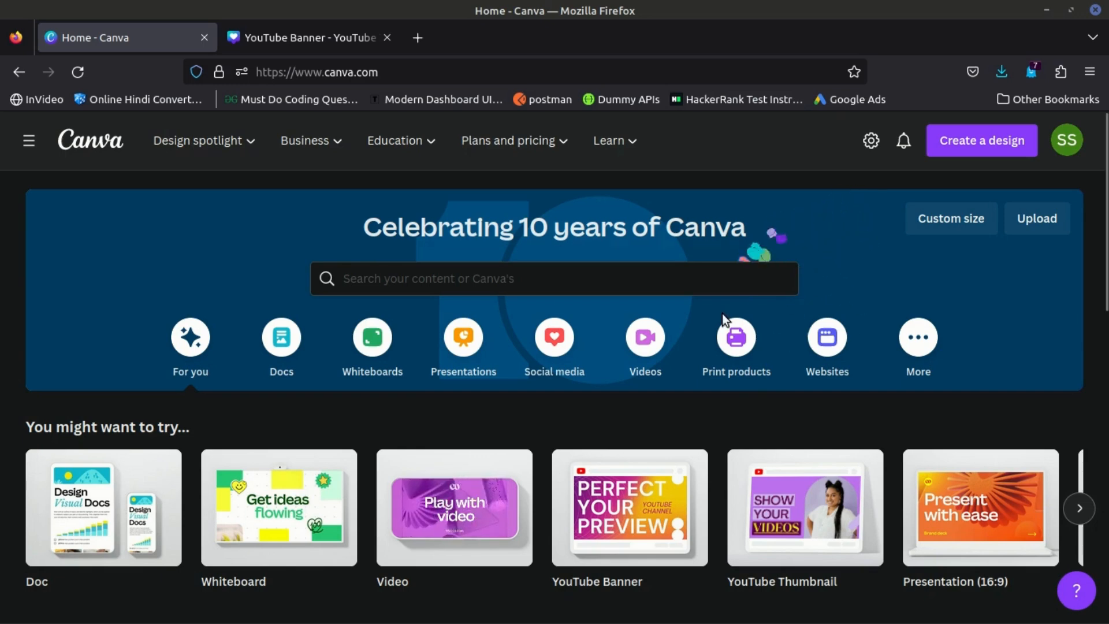
- Look through the recent designs and the suggested design types on the home page, including YouTube Banner and YouTube Thumbnail
scroll(787, 404, down, 2)
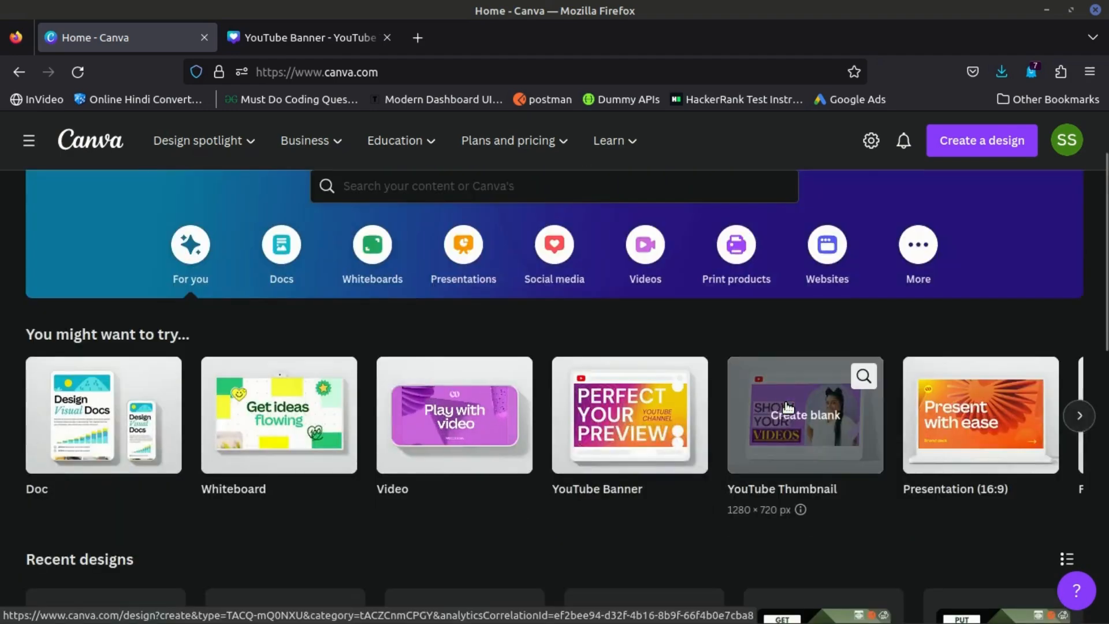
scroll(786, 403, down, 4)
scroll(720, 466, down, 3)
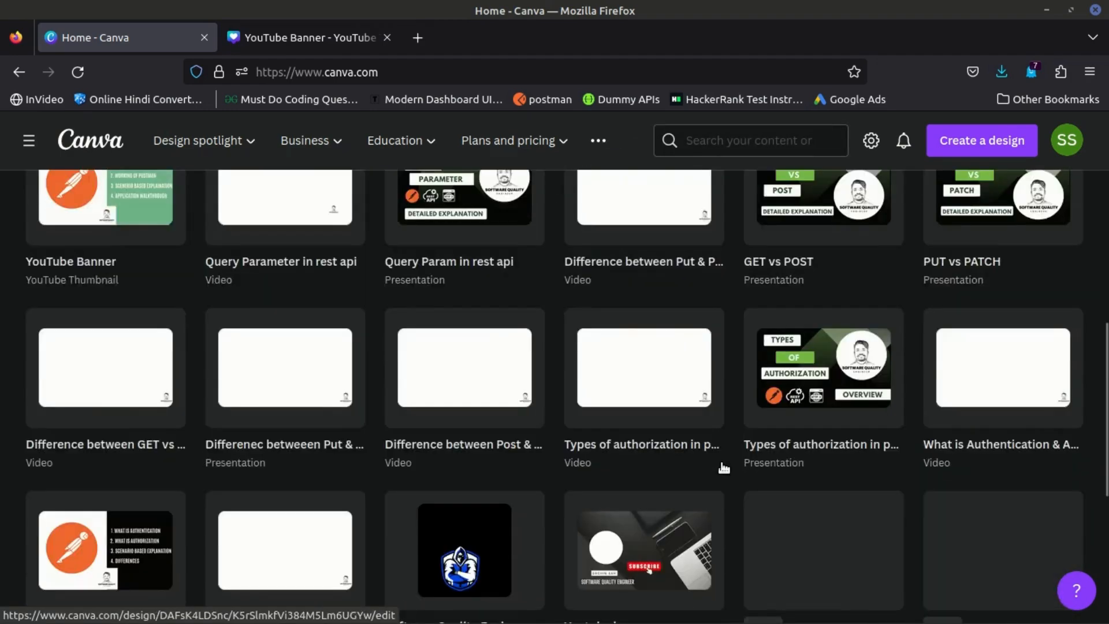
scroll(724, 466, up, 3)
scroll(722, 465, up, 3)
scroll(710, 461, down, 4)
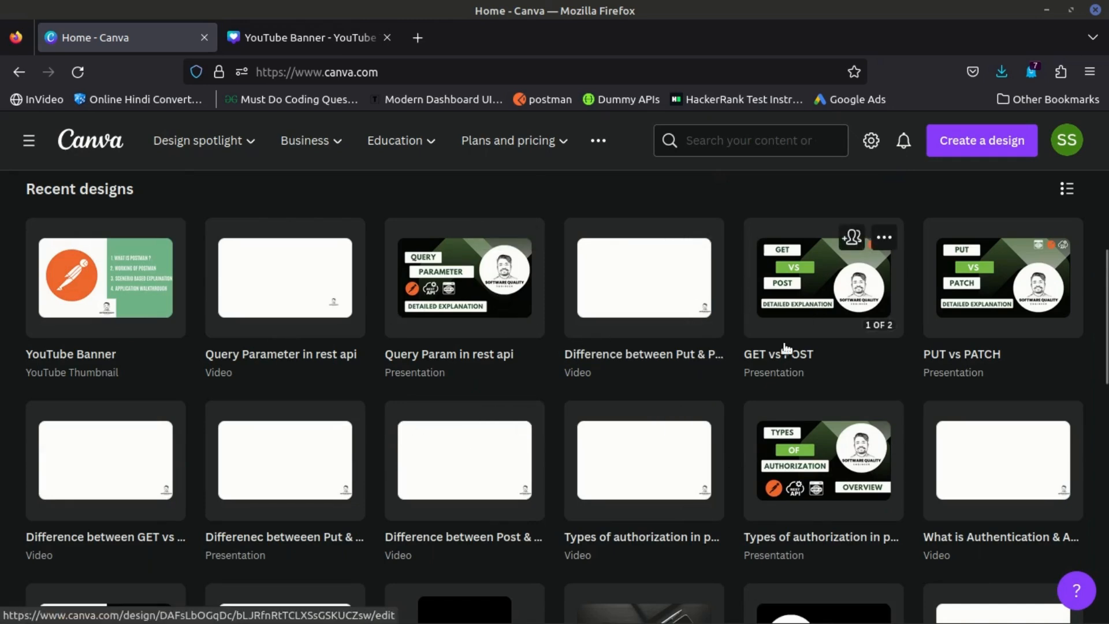
scroll(773, 355, up, 6)
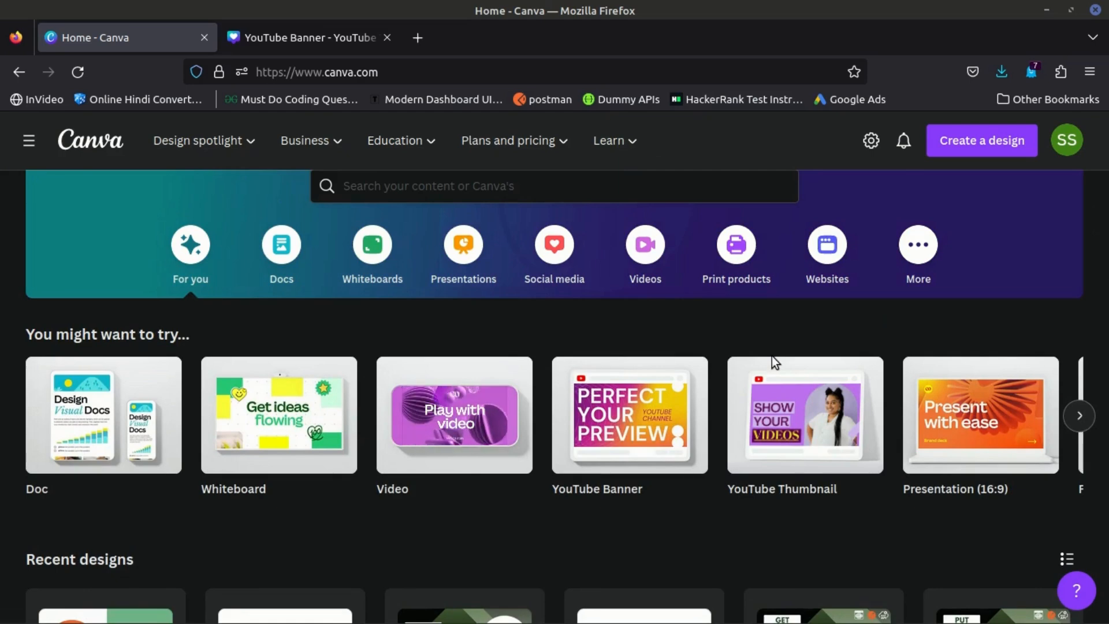
mouse_move(745, 373)
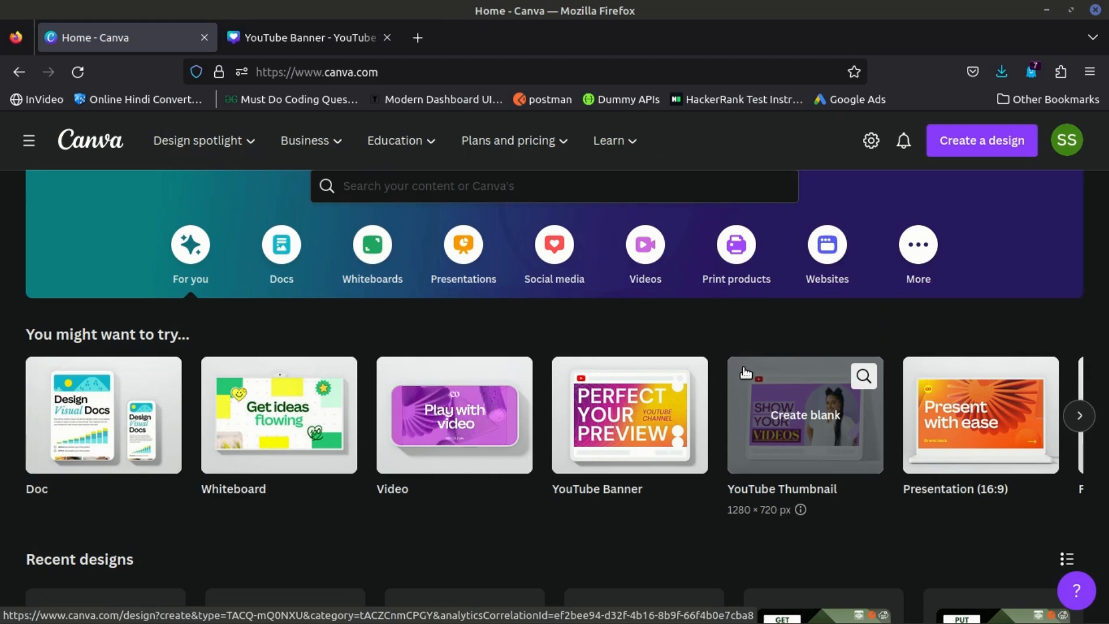
mouse_move(698, 417)
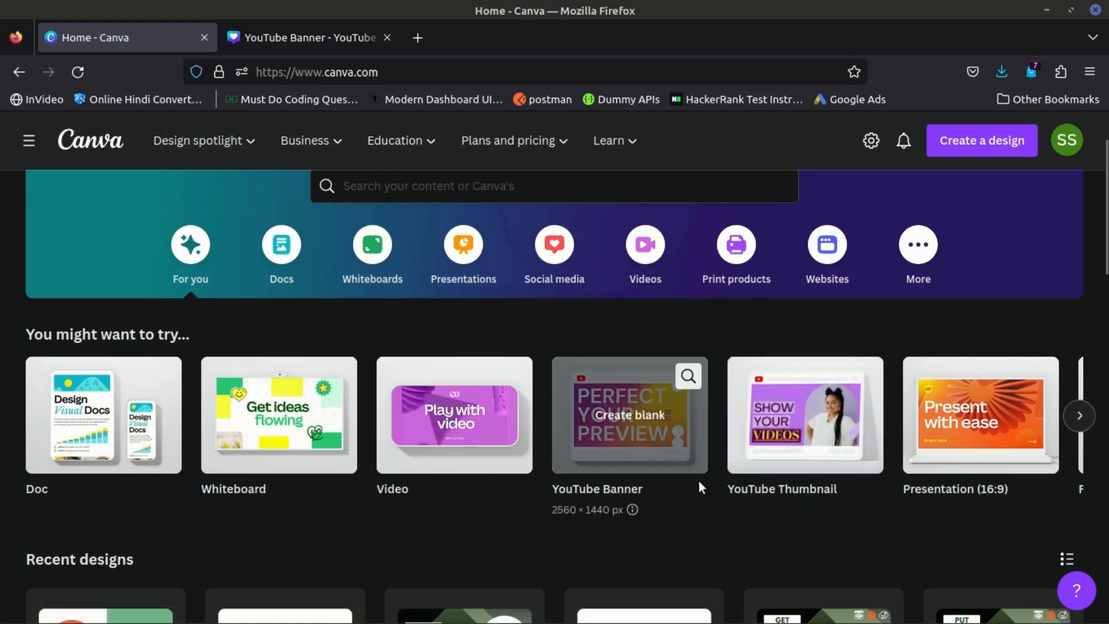
mouse_move(827, 444)
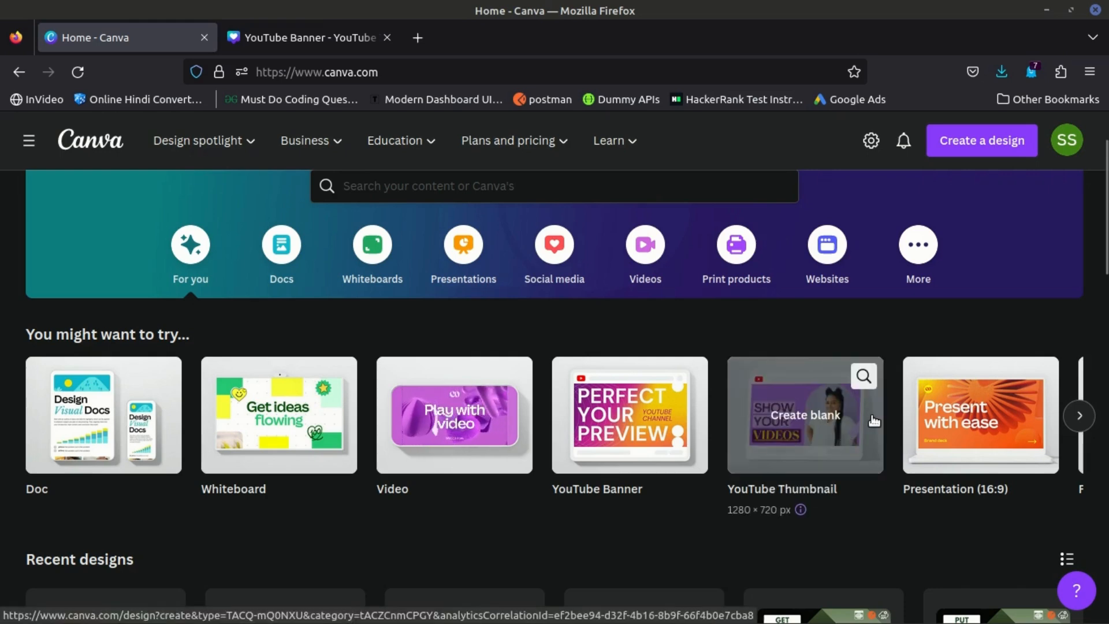
- Search the design types for "youtube" and create a blank YouTube Thumbnail design of 1280 × 720 px
click(1009, 140)
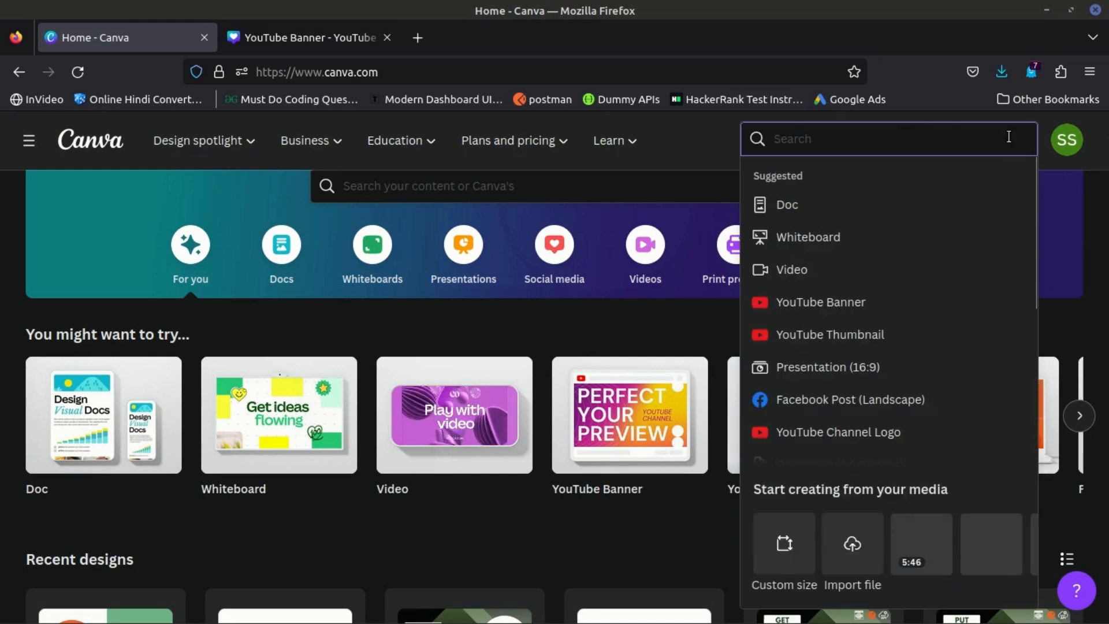
text(you)
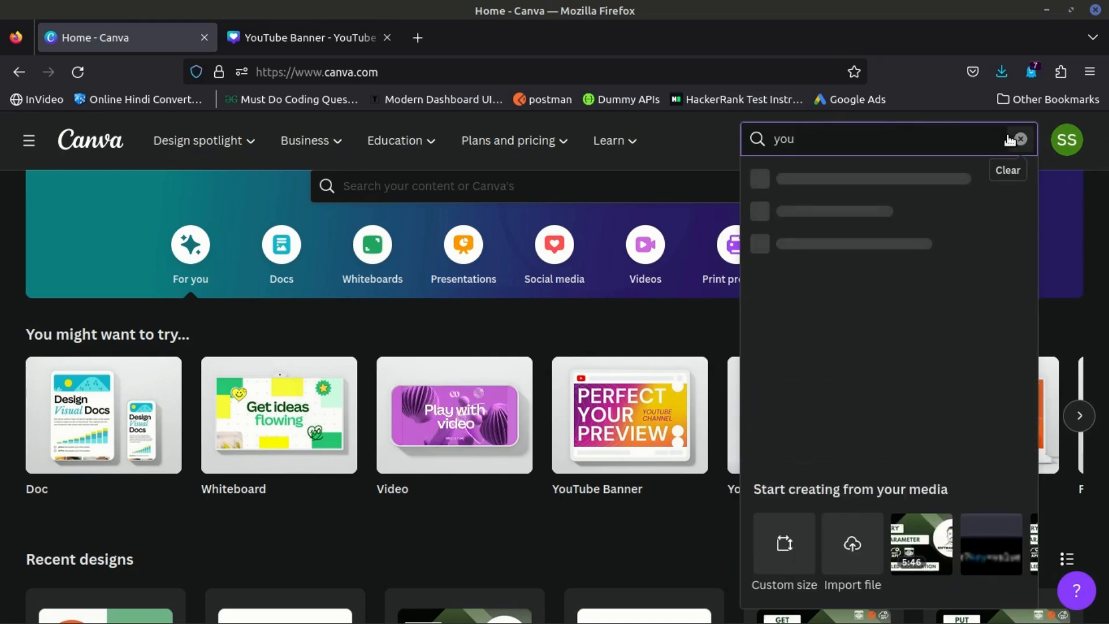
text(tube)
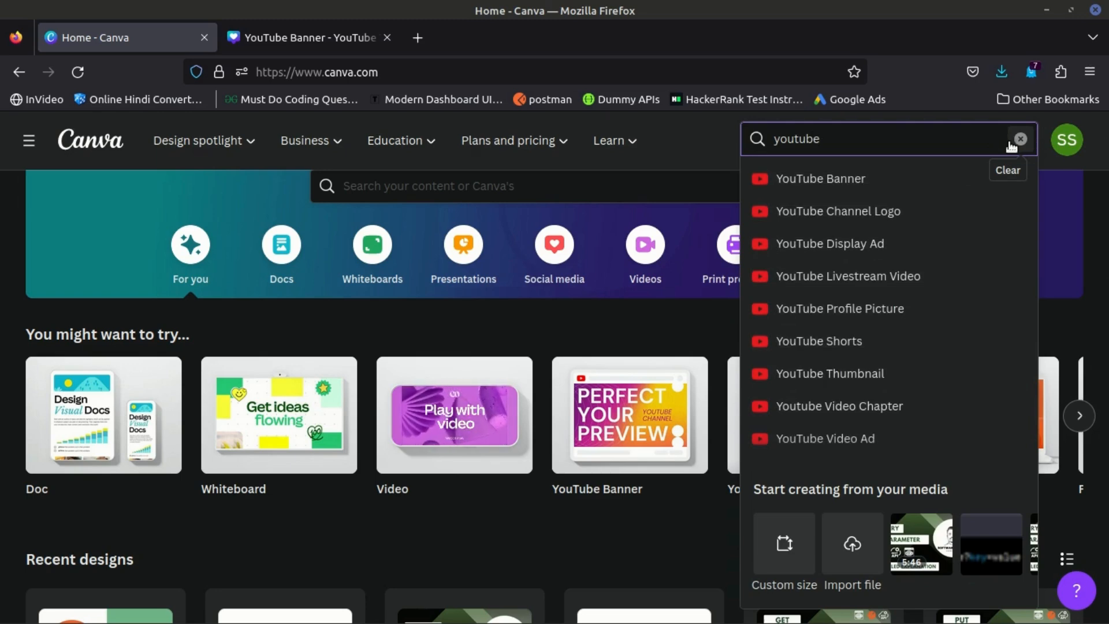
click(865, 381)
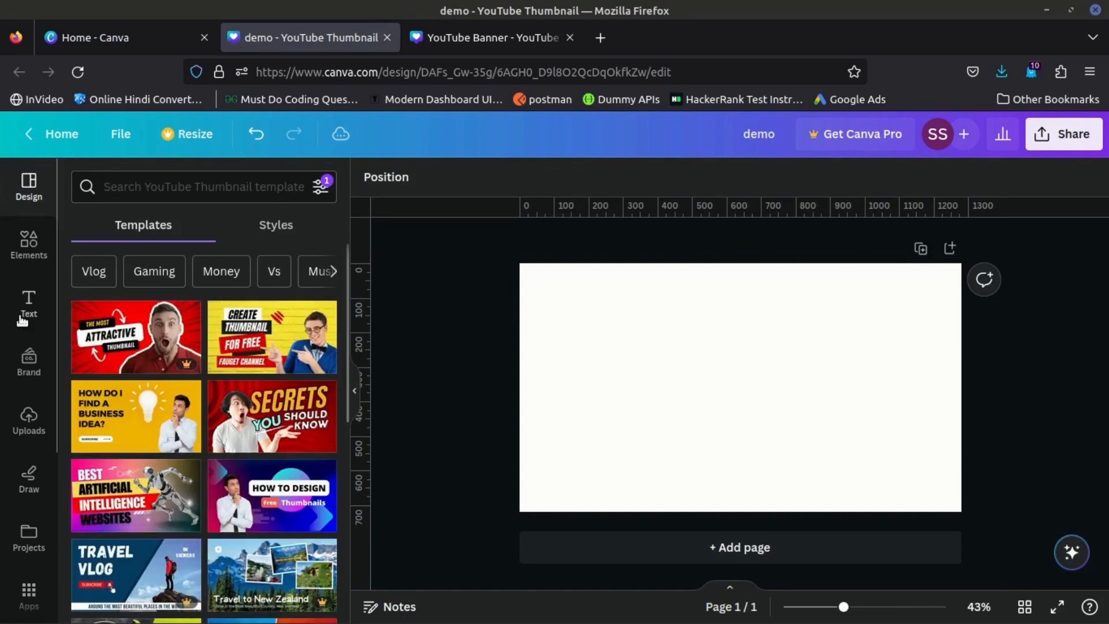
- Browse the YouTube Thumbnail templates and apply the "How to Design Free Thumbnails" template to the blank page
scroll(224, 462, down, 2)
scroll(224, 462, down, 5)
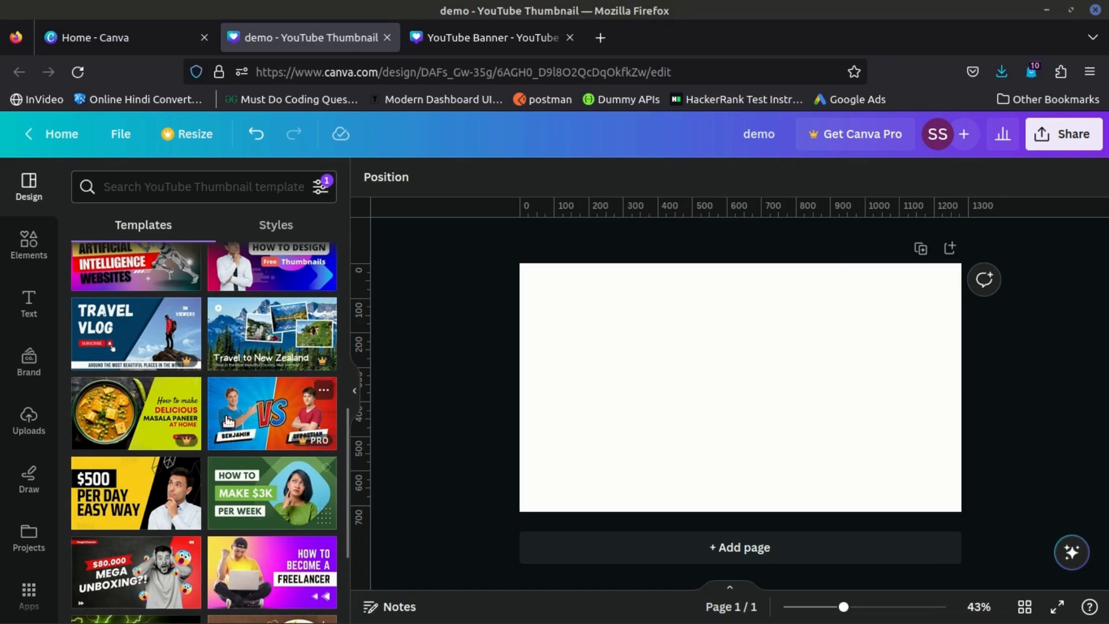
scroll(228, 421, up, 2)
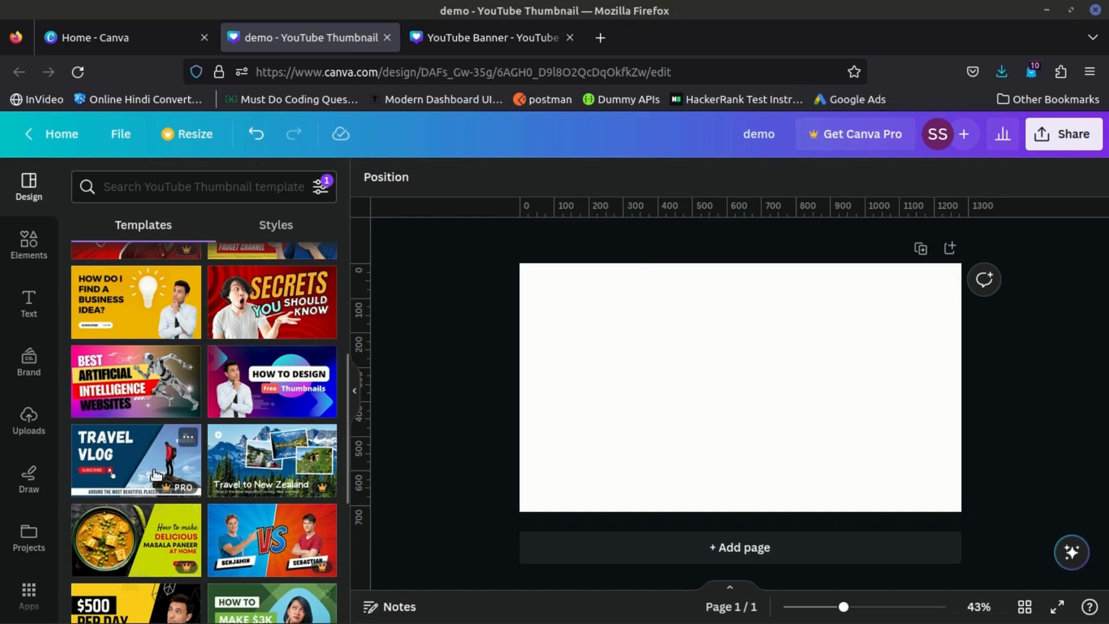
scroll(159, 427, up, 1)
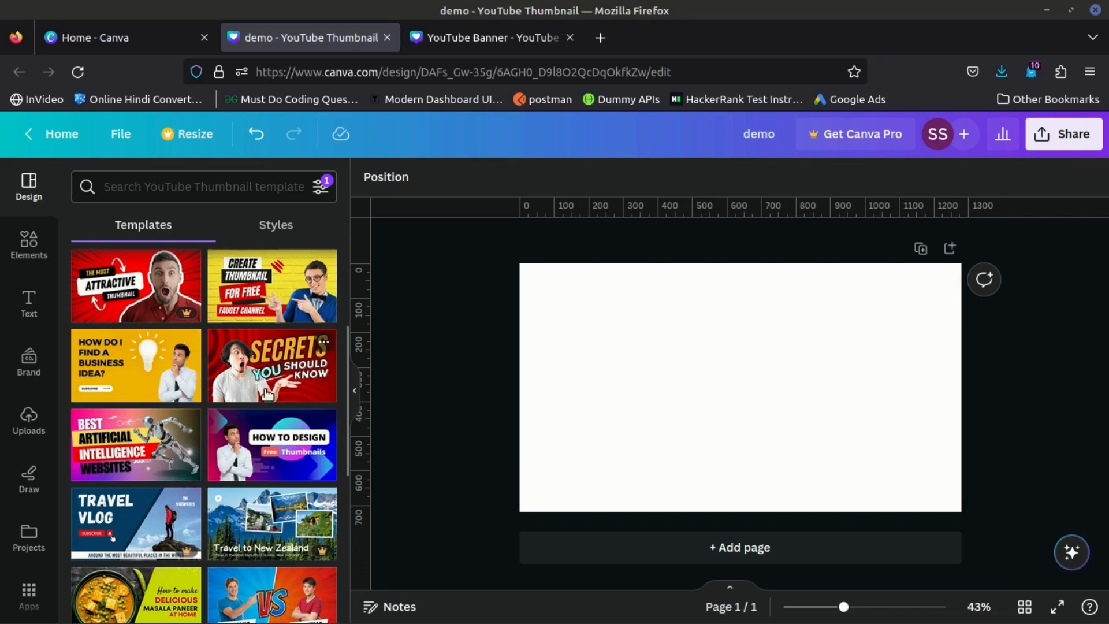
scroll(268, 416, up, 2)
scroll(233, 484, down, 6)
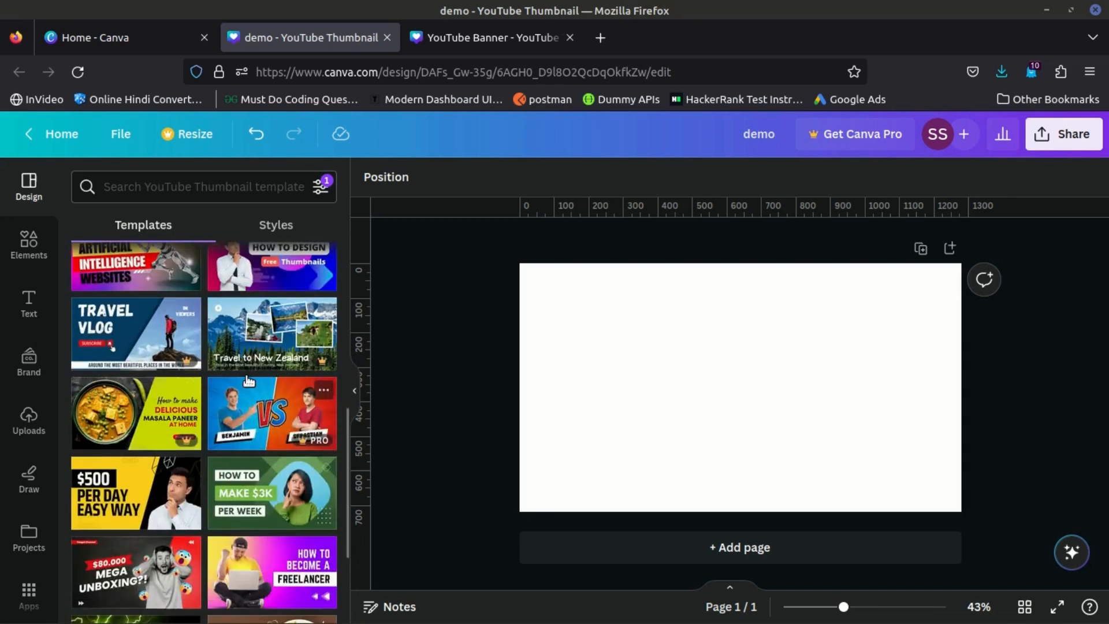
scroll(250, 363, up, 1)
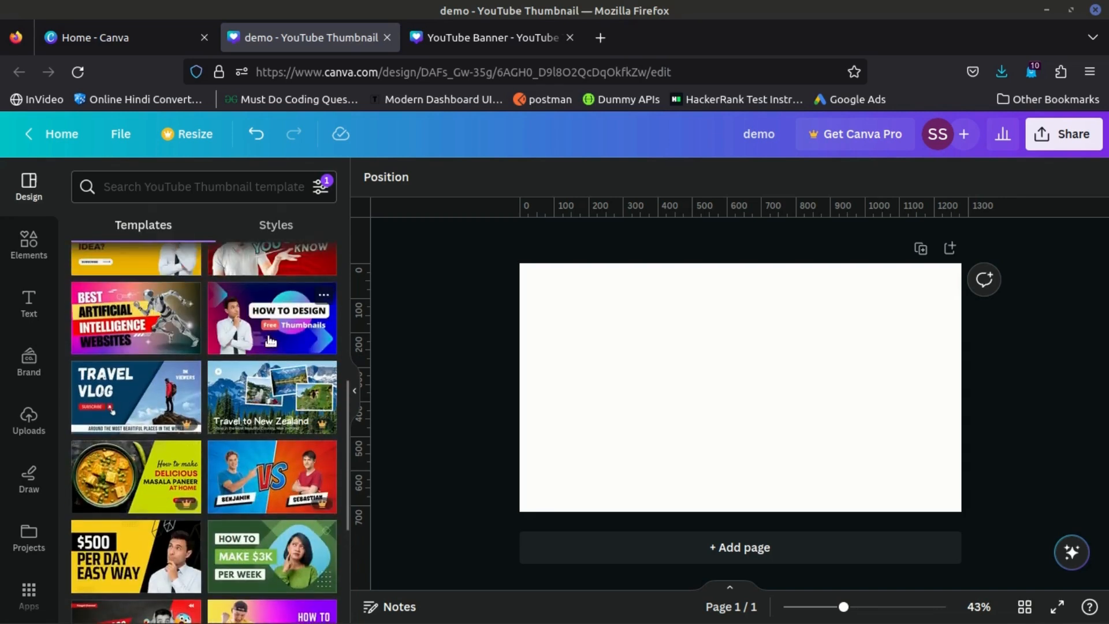
click(259, 323)
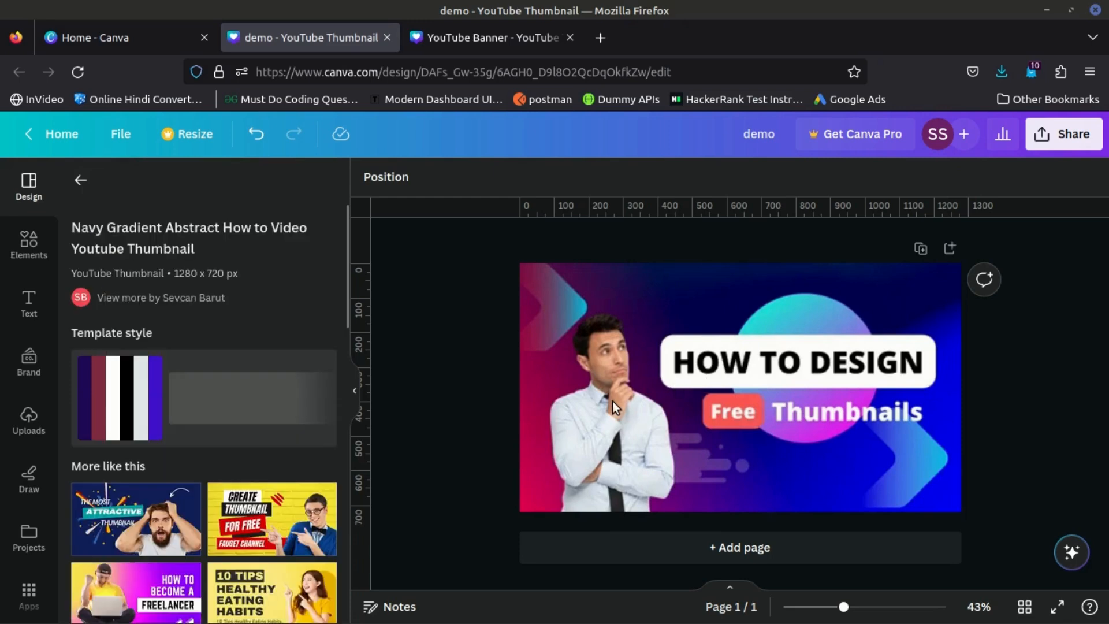
- Select the man's photo in the template, and open the "Thumbnails" text for editing
click(595, 404)
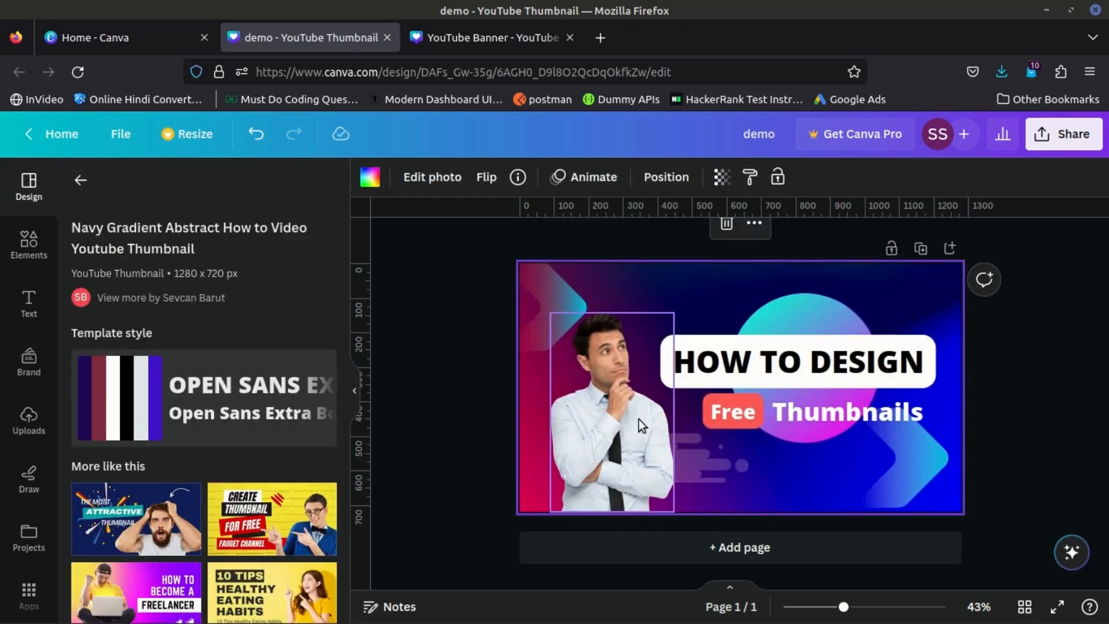
click(816, 400)
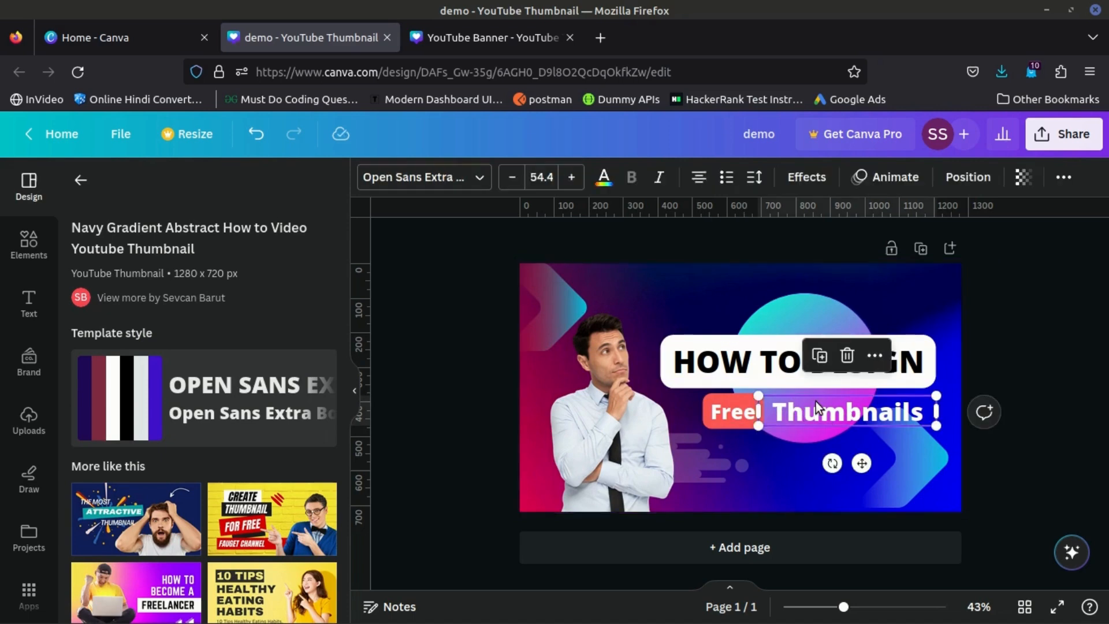
double_click(816, 401)
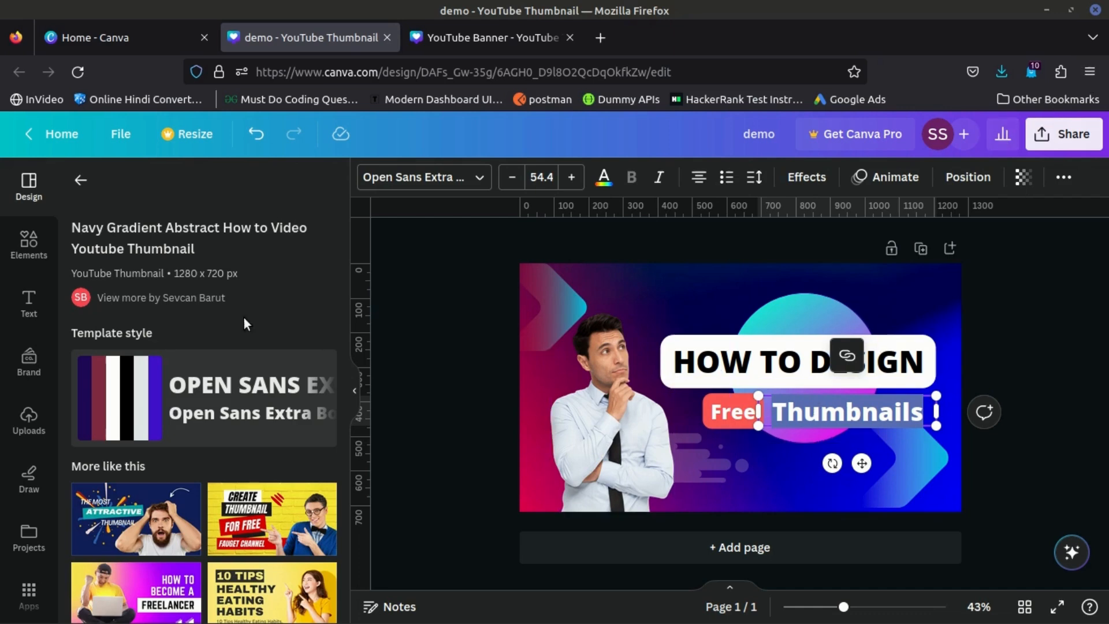
- Add the uploaded PUT/PATCH code screenshot to the thumbnail and move it over the lower part of the man's photo
click(29, 420)
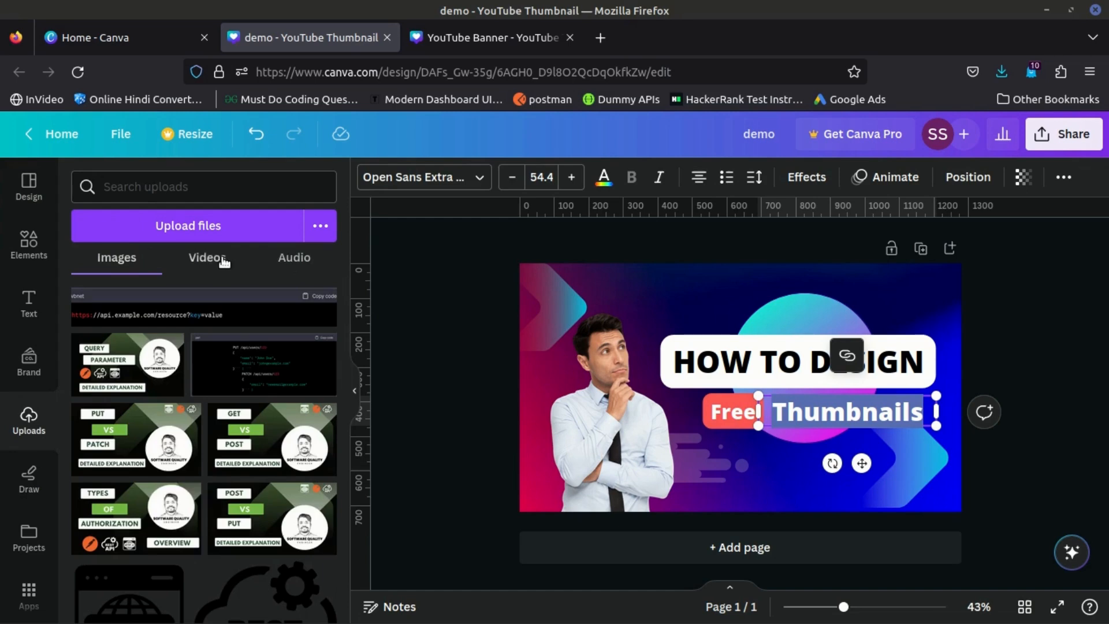
click(220, 257)
click(280, 260)
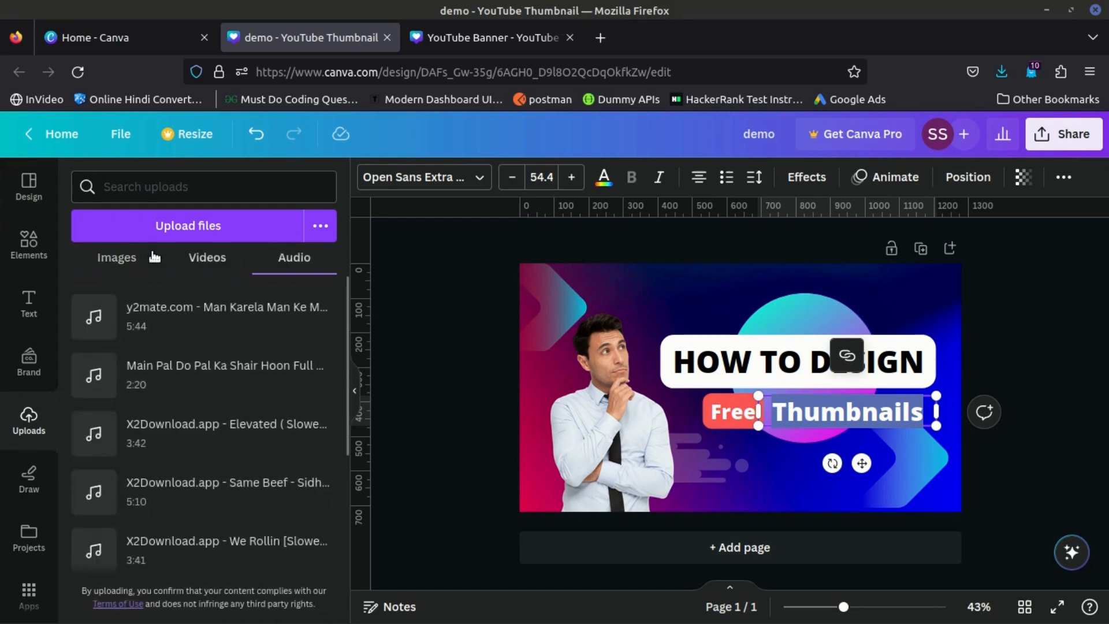
click(116, 256)
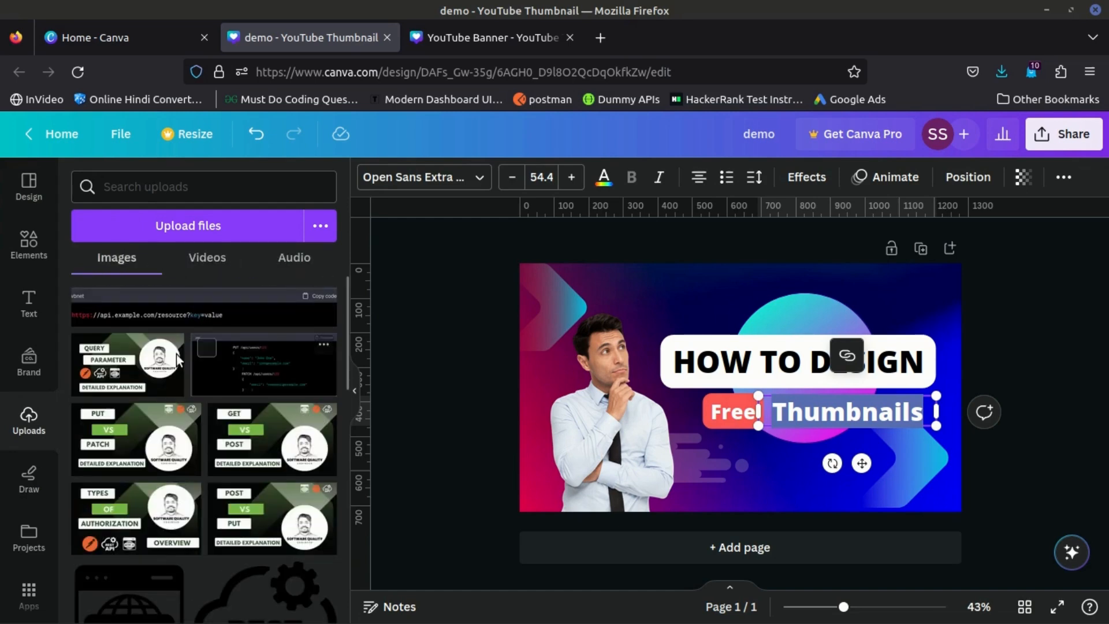
click(259, 362)
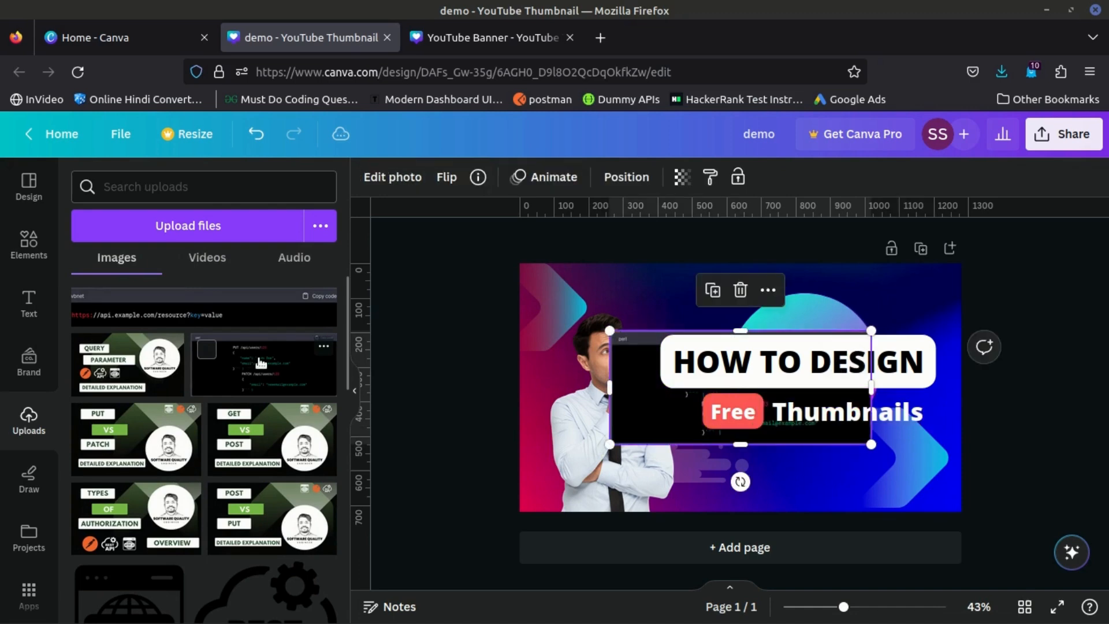
drag(636, 387, 584, 444)
- Add a second copy of the code screenshot and place it above the first, over the man's face and the heading
drag(272, 372, 642, 378)
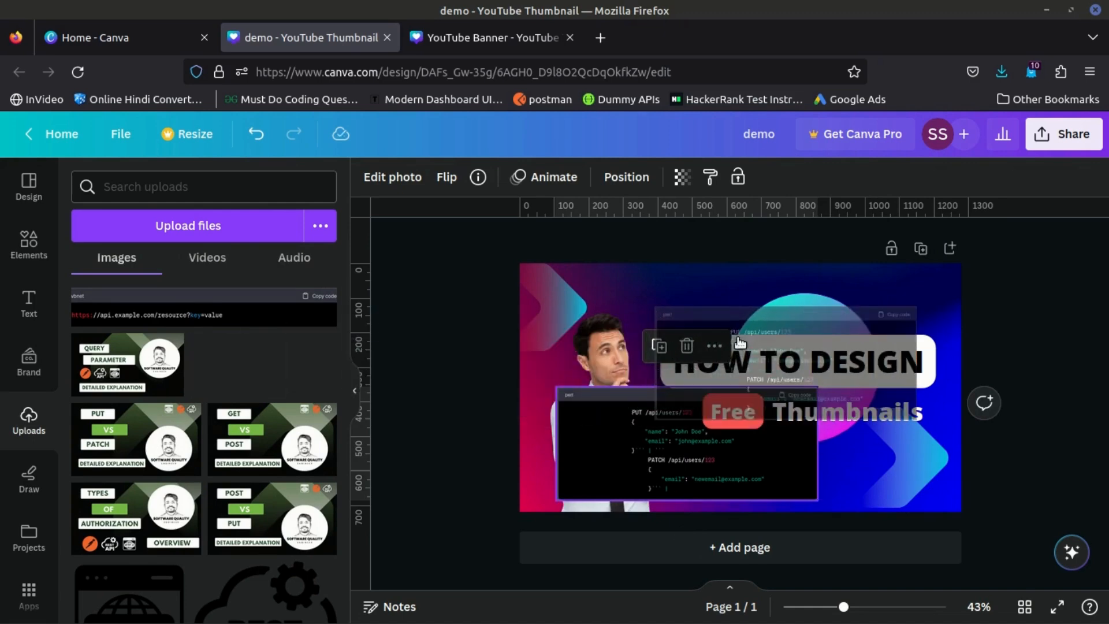
drag(695, 313, 621, 314)
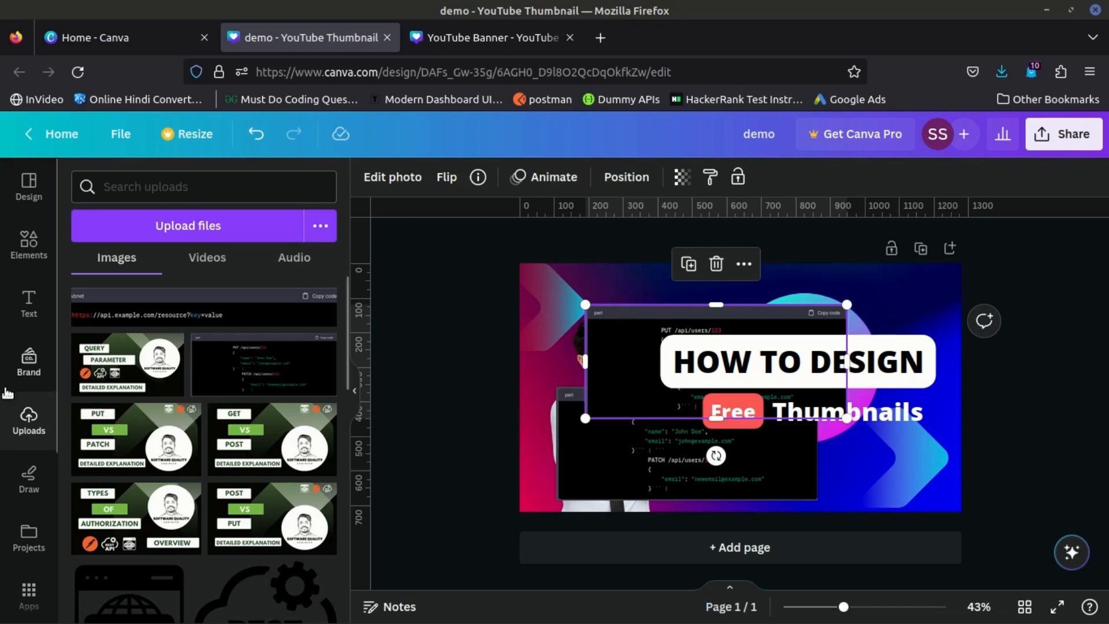
- Search the photo library for "canva logo" using the recent search, and look through the results
scroll(24, 472, down, 1)
scroll(25, 473, down, 5)
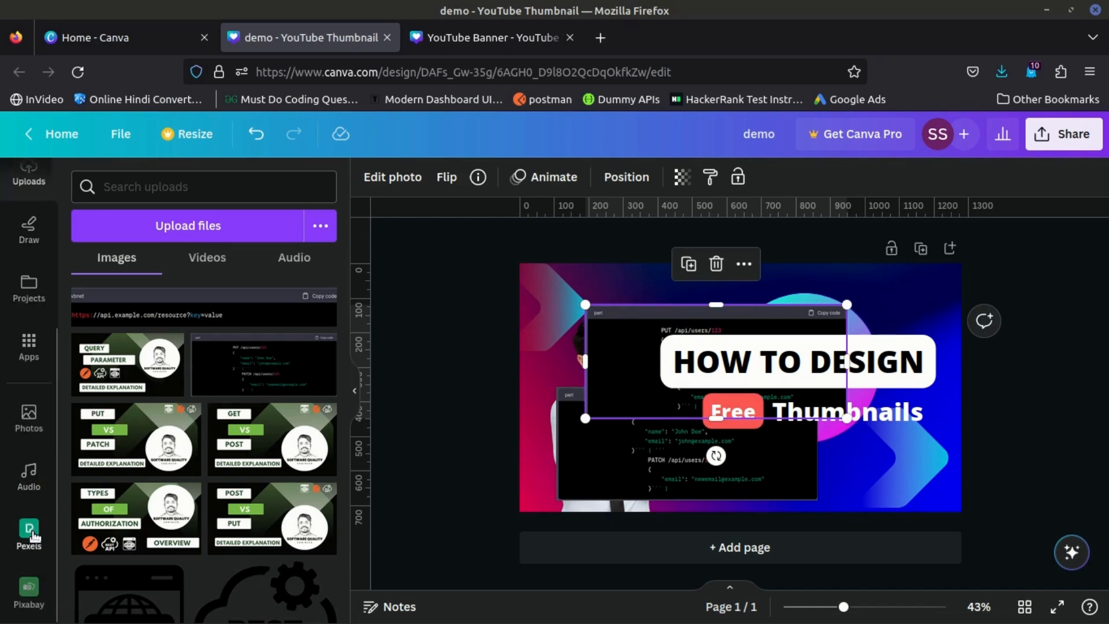
click(42, 415)
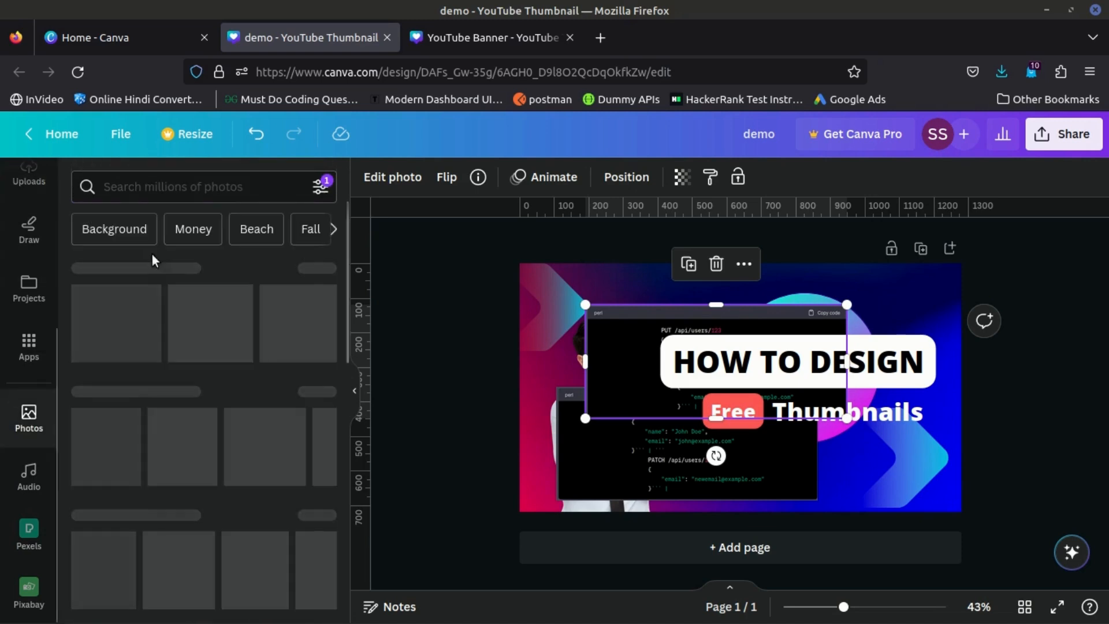
click(167, 187)
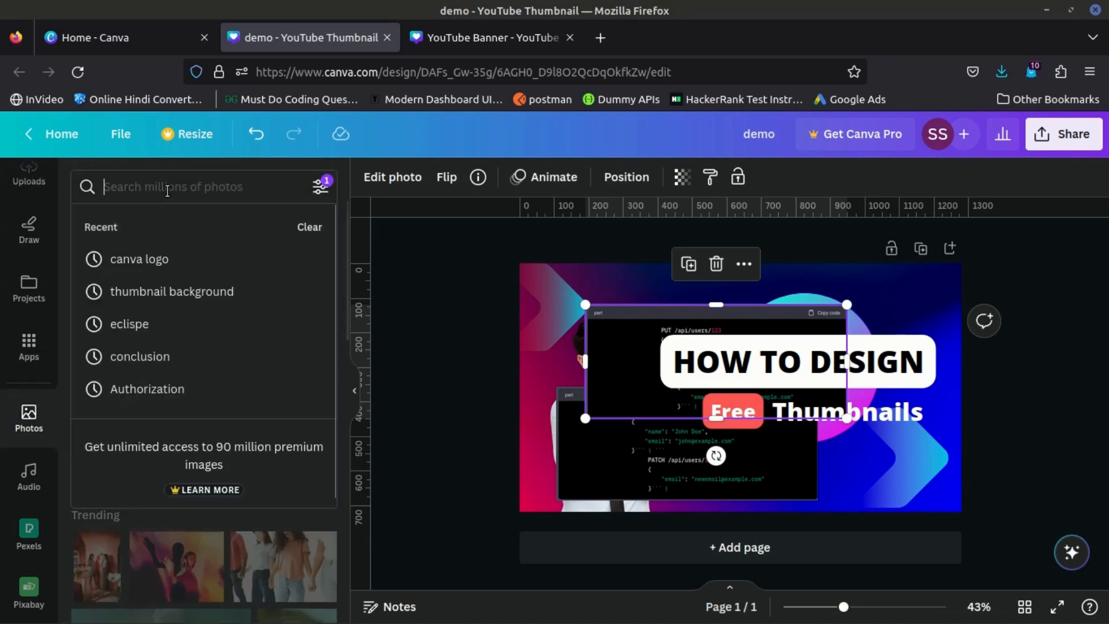
click(153, 259)
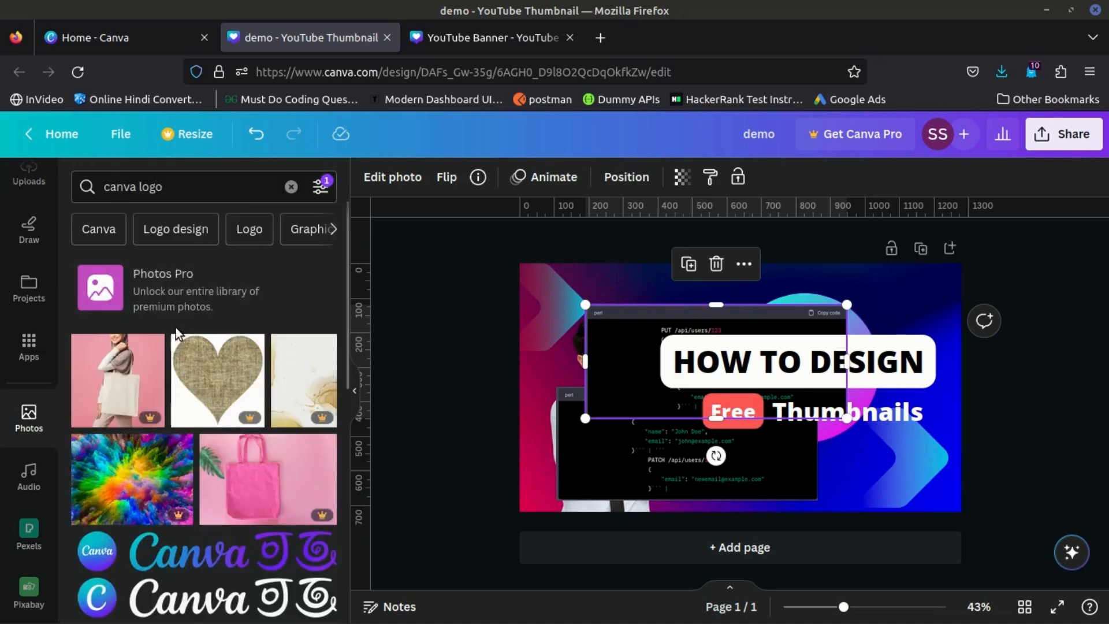
scroll(176, 332, down, 3)
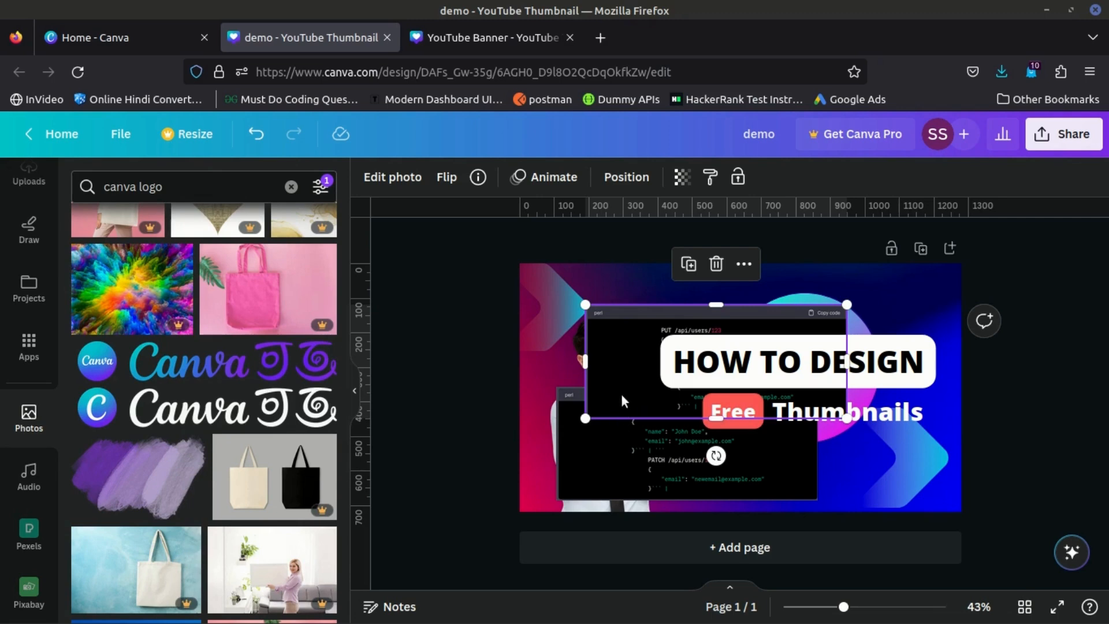
- Delete the upper copy of the code screenshot from the thumbnail
click(716, 264)
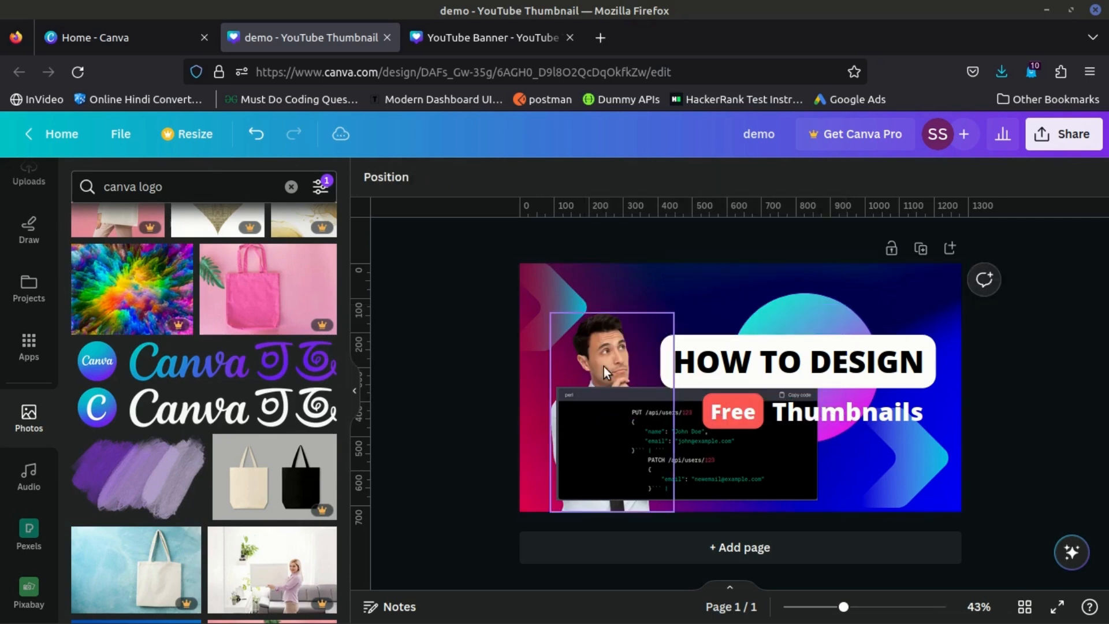
- Place the round Canva logo from the photo results over the man's photo and remove it again
drag(107, 359, 569, 351)
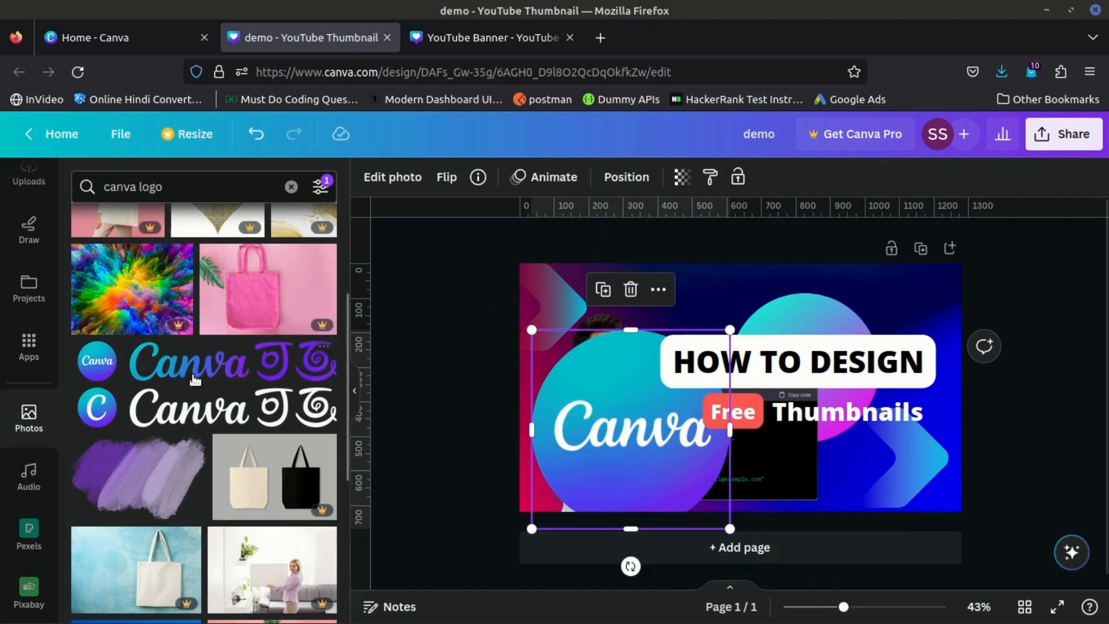
scroll(199, 381, up, 4)
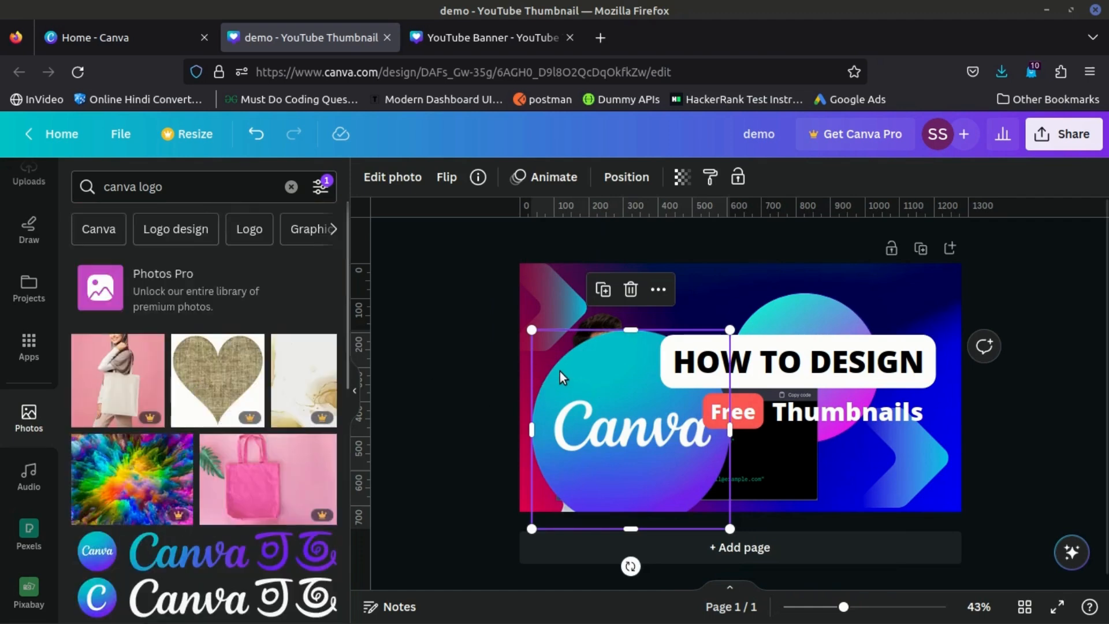
key(Delete)
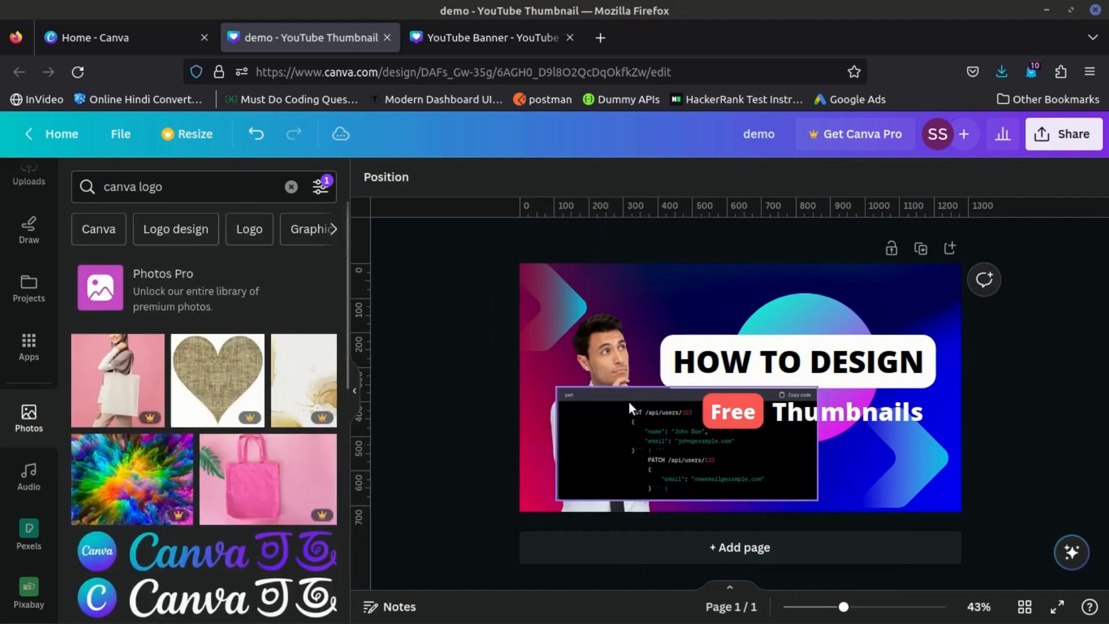
- Delete the remaining code screenshot from the thumbnail and move the man's photo slightly upward
click(618, 416)
key(Delete)
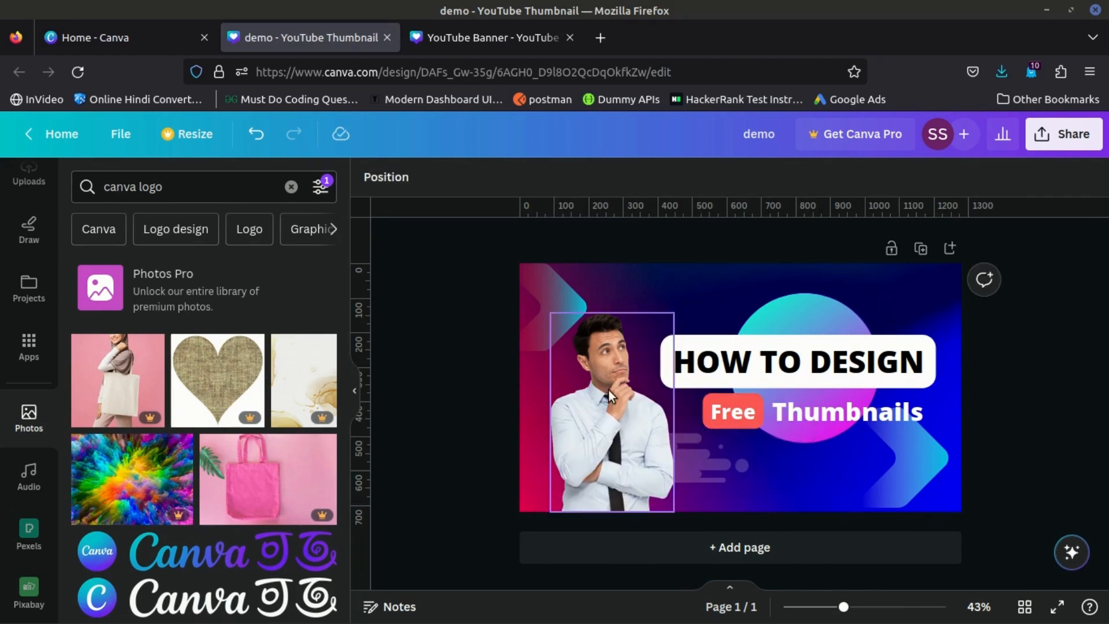
drag(609, 406, 610, 375)
double_click(603, 365)
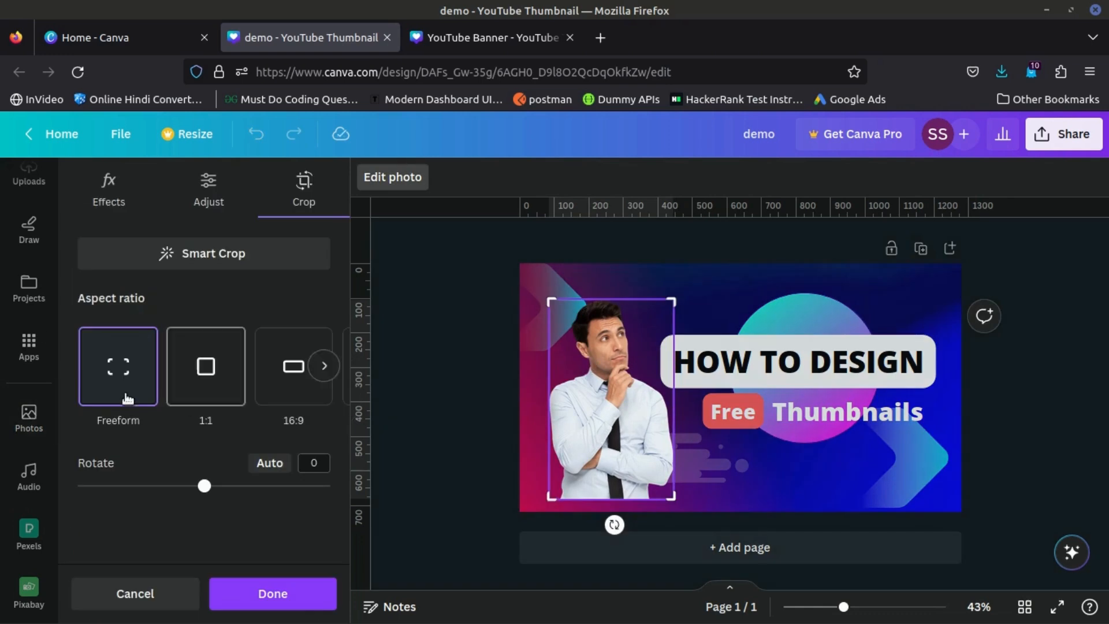
- Replace the design with the red "How to Run Million Dollar Business" template from the similar template suggestions
scroll(26, 249, up, 4)
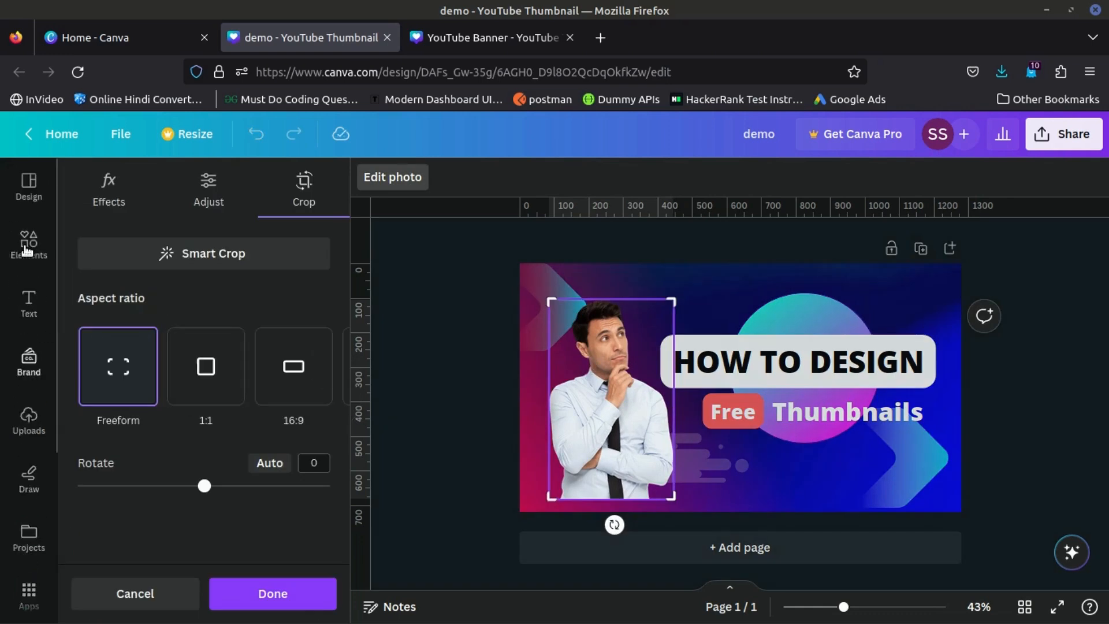
click(29, 199)
scroll(256, 446, down, 3)
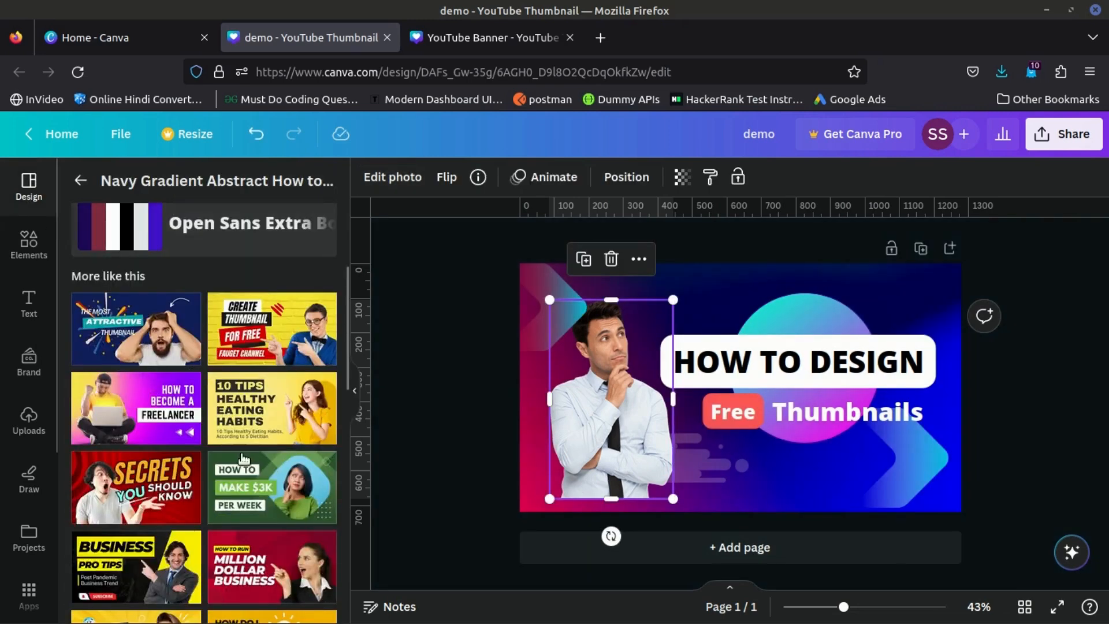
scroll(256, 447, down, 2)
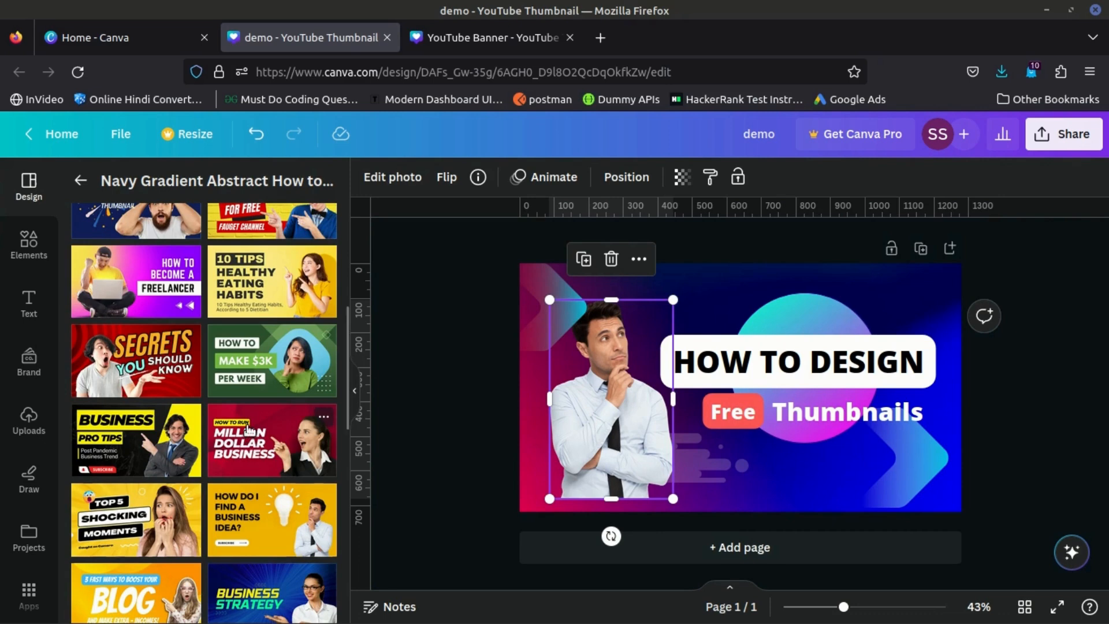
click(249, 428)
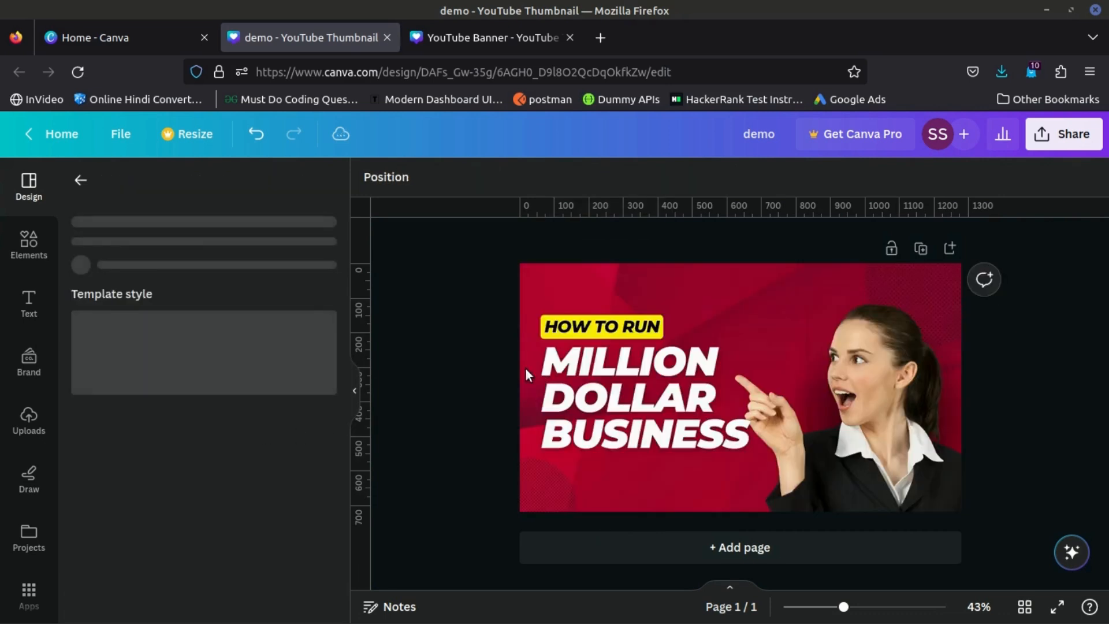
scroll(258, 402, down, 2)
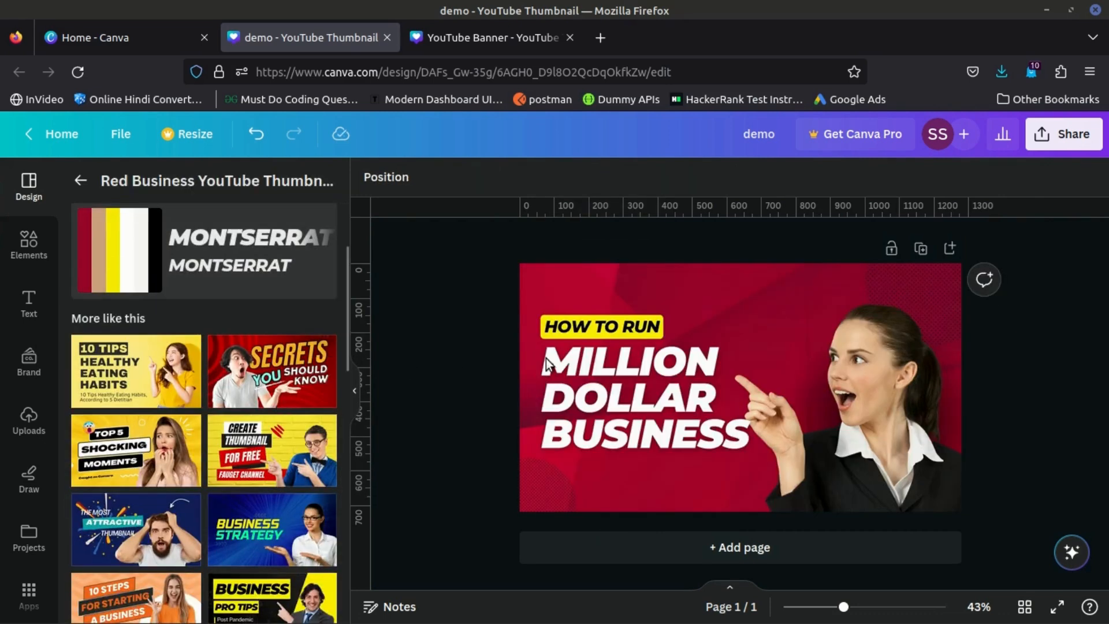
- Replace the word "MILLION" in the thumbnail's main heading with "TEST"
click(600, 373)
click(600, 372)
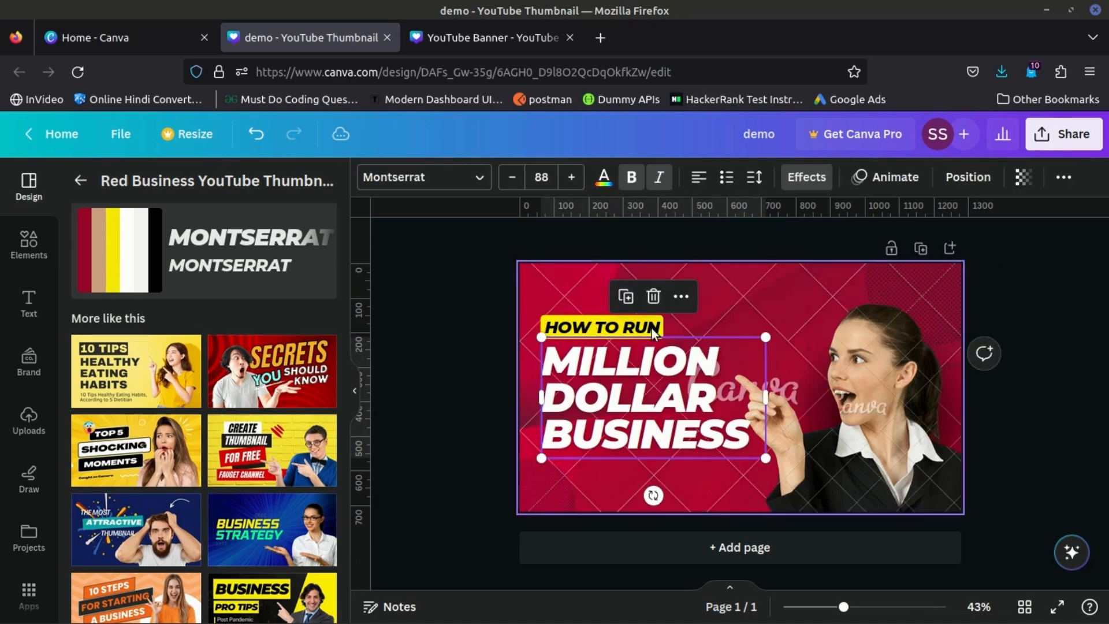
double_click(642, 364)
text(TEST)
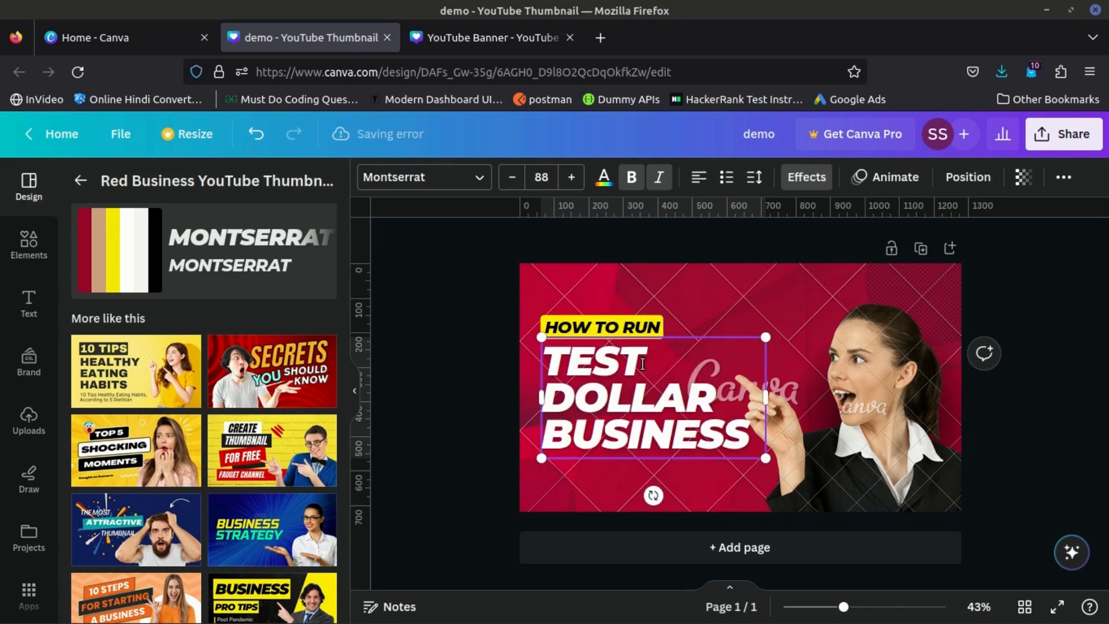
key(ctrl+a)
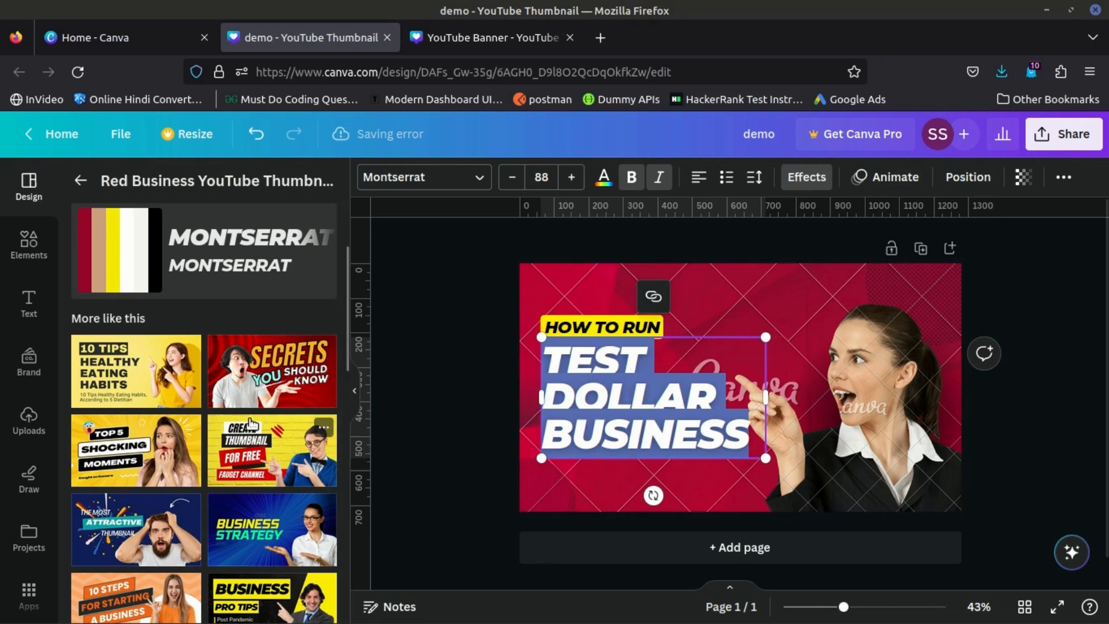
scroll(204, 413, down, 3)
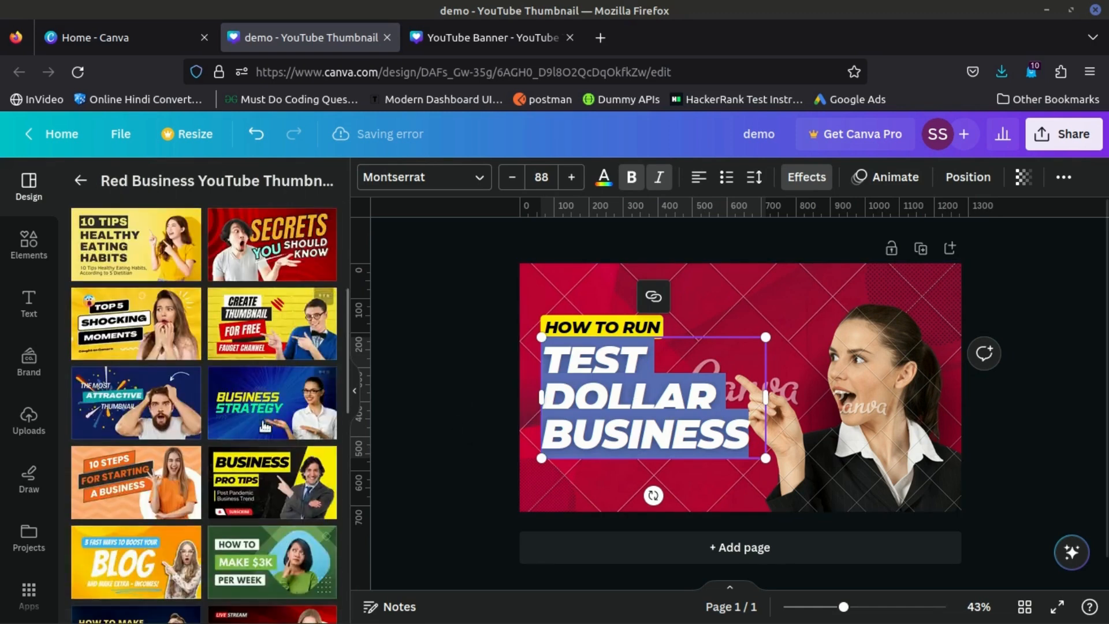
- Delete the red background image and the pointing woman's photo from the thumbnail
click(709, 286)
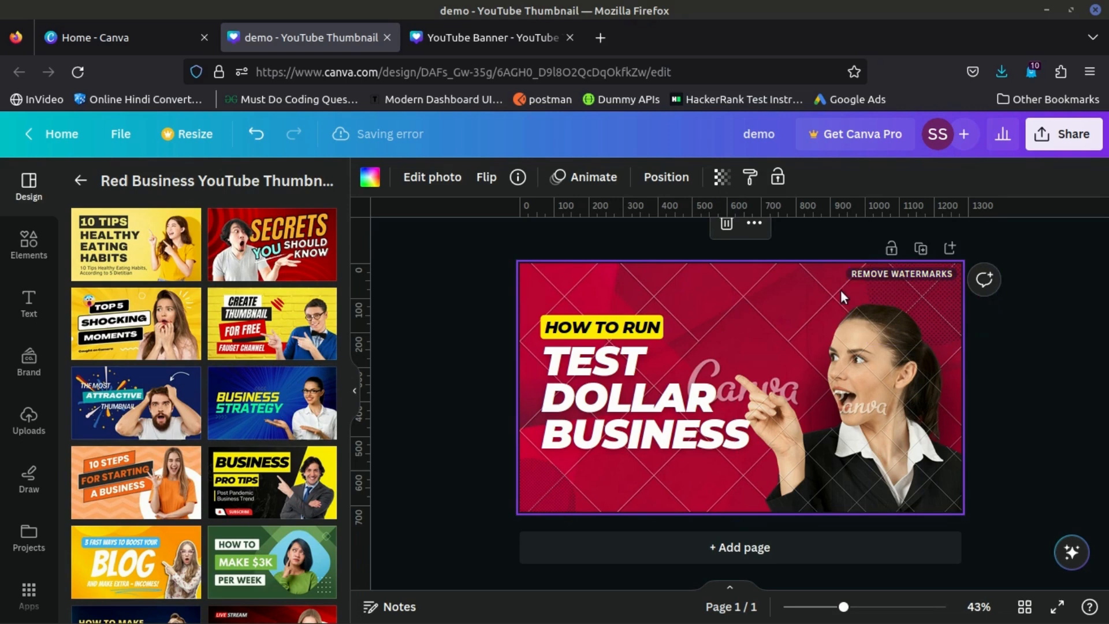
key(Delete)
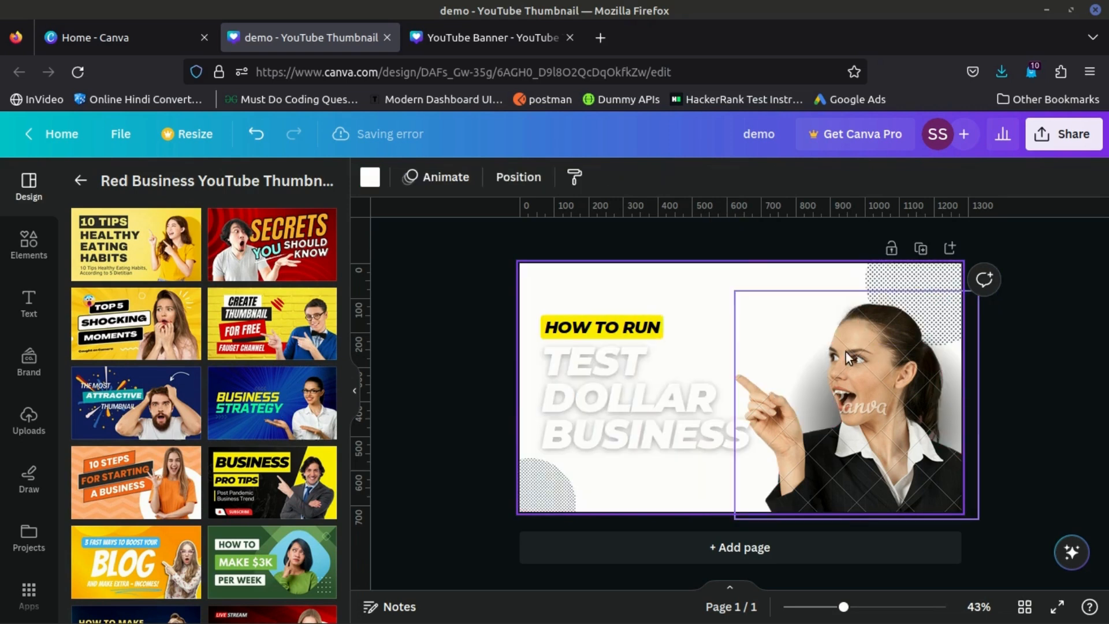
click(868, 408)
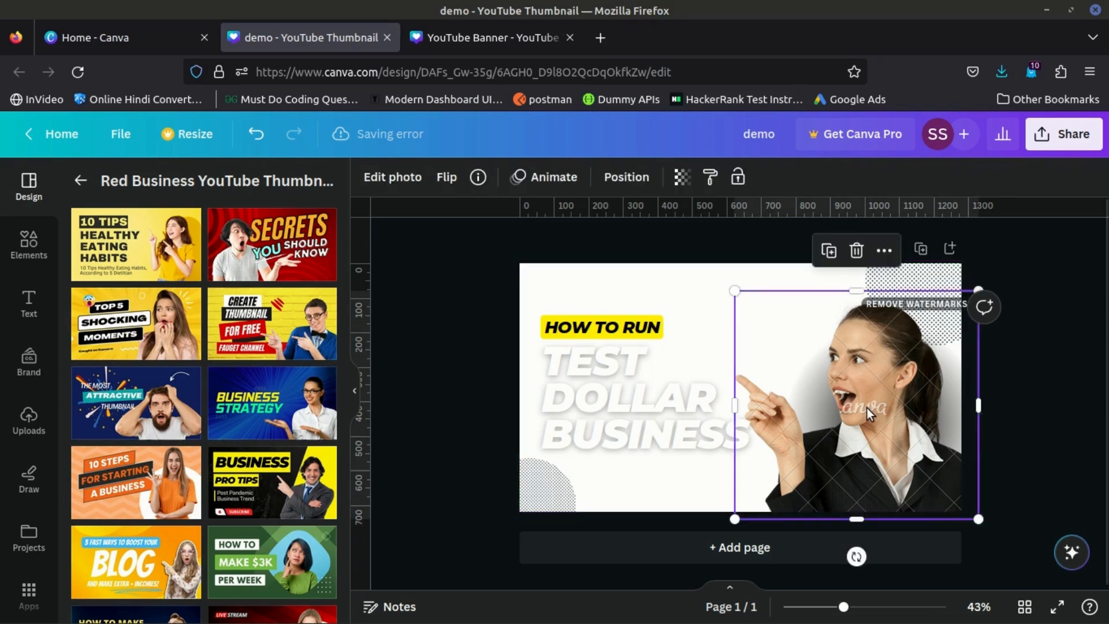
key(Delete)
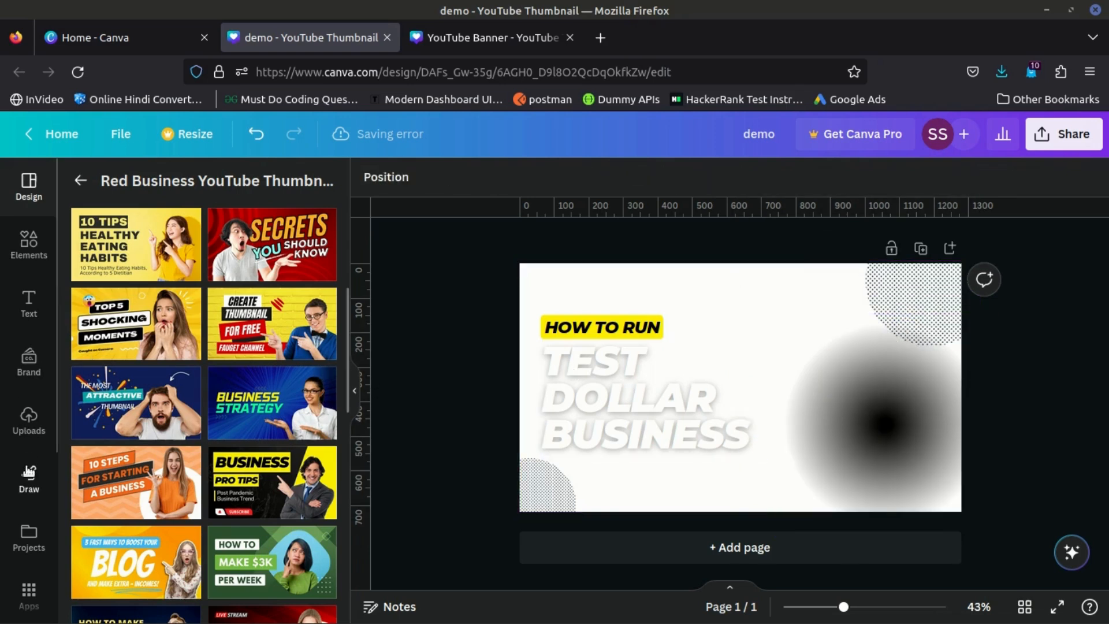
- Add the uploaded PUT/PATCH code screenshot to the thumbnail and delete it again
scroll(23, 421, down, 1)
scroll(24, 421, down, 3)
click(26, 300)
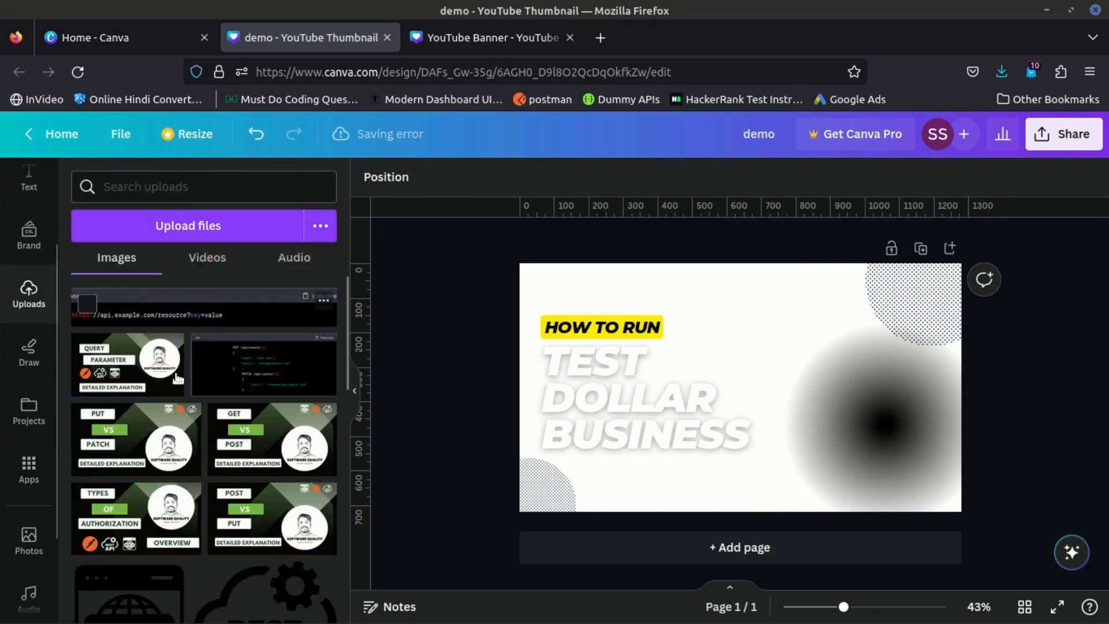
click(324, 376)
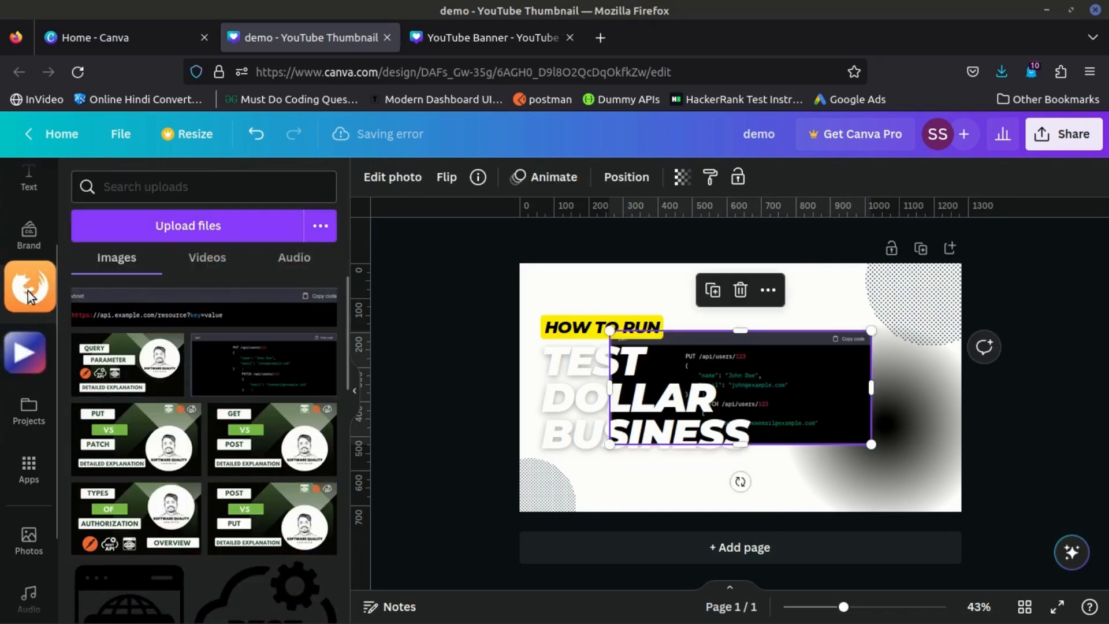
scroll(53, 293, up, 3)
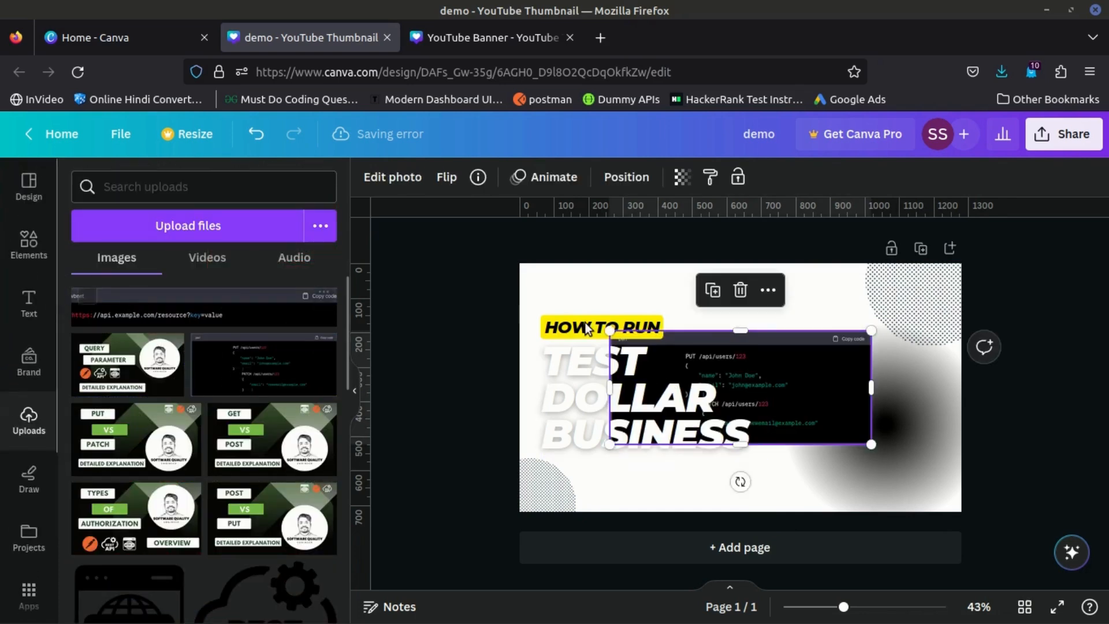
key(Delete)
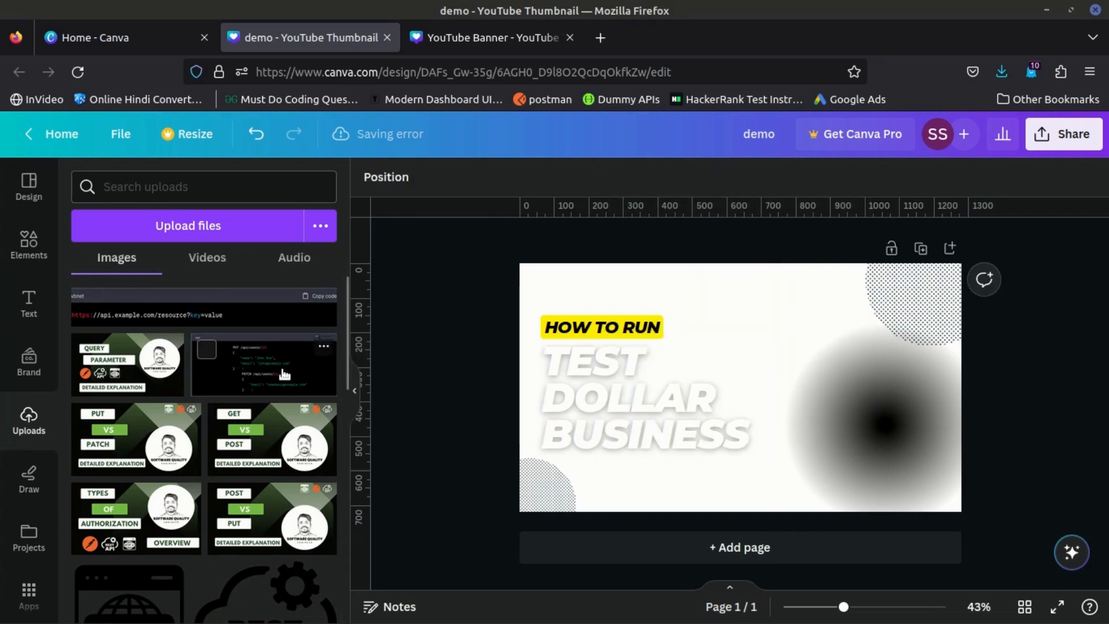
- Look at the text color choices for the word "DOLLAR" in the heading without applying one
click(610, 389)
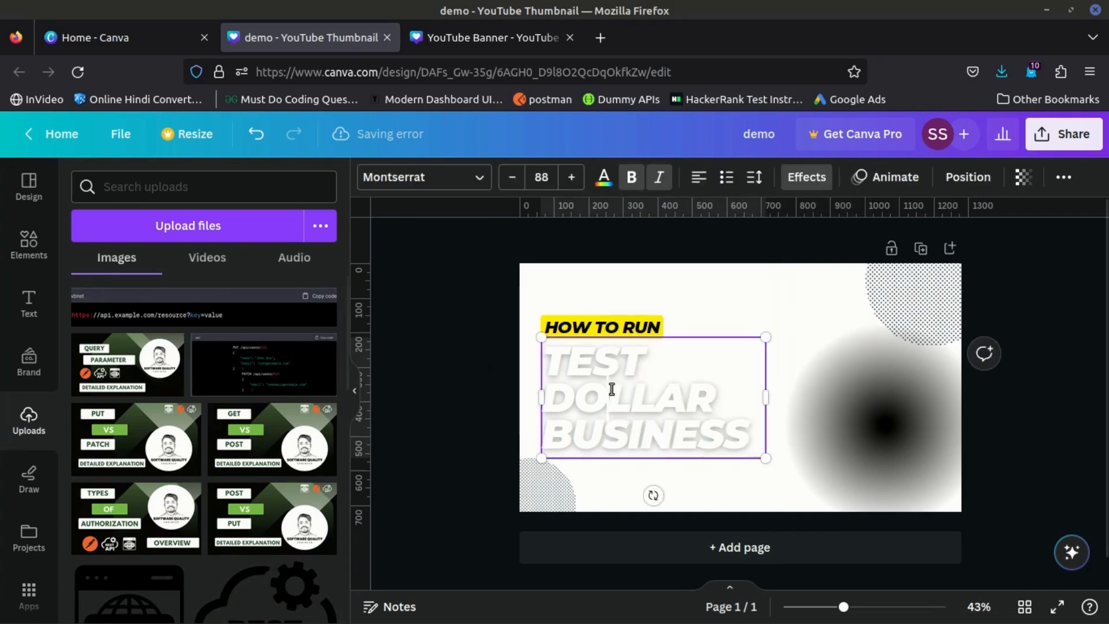
double_click(610, 388)
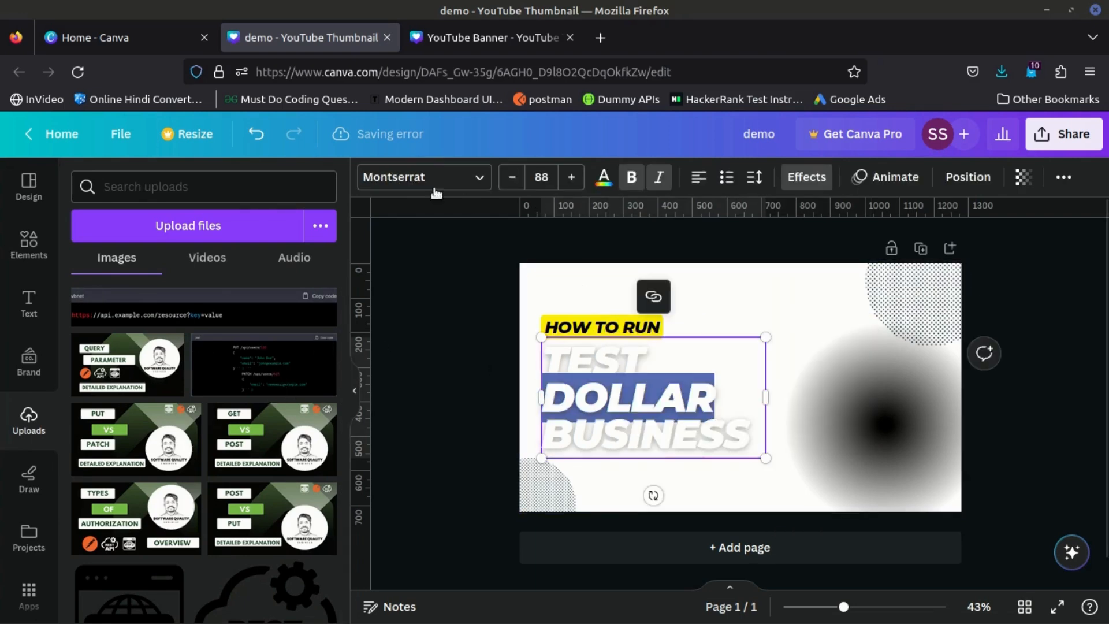
click(604, 176)
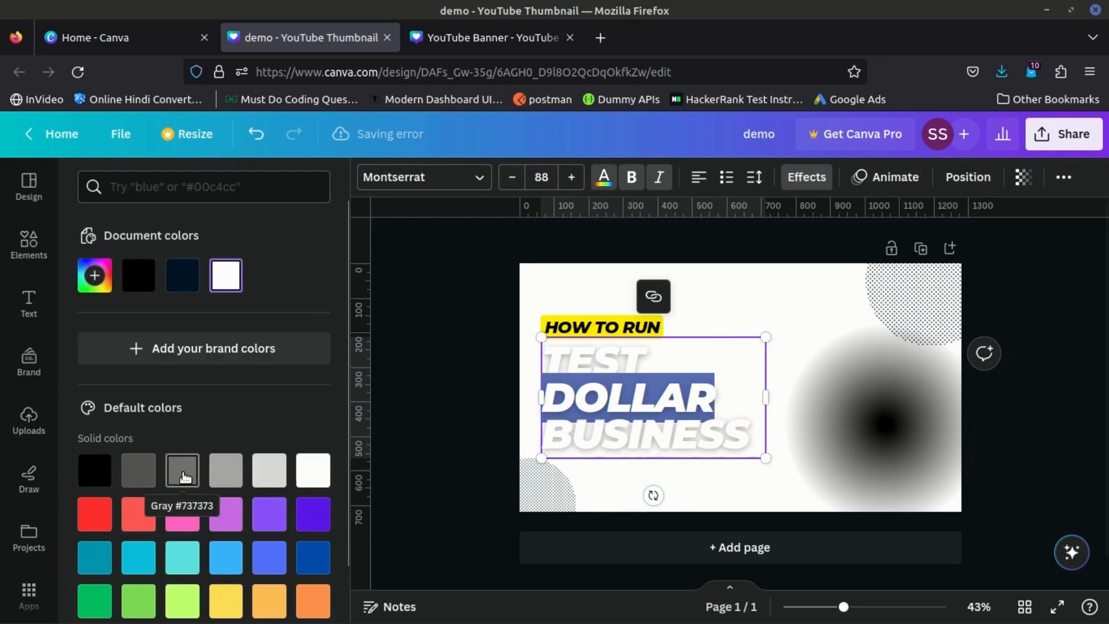
click(642, 307)
click(634, 353)
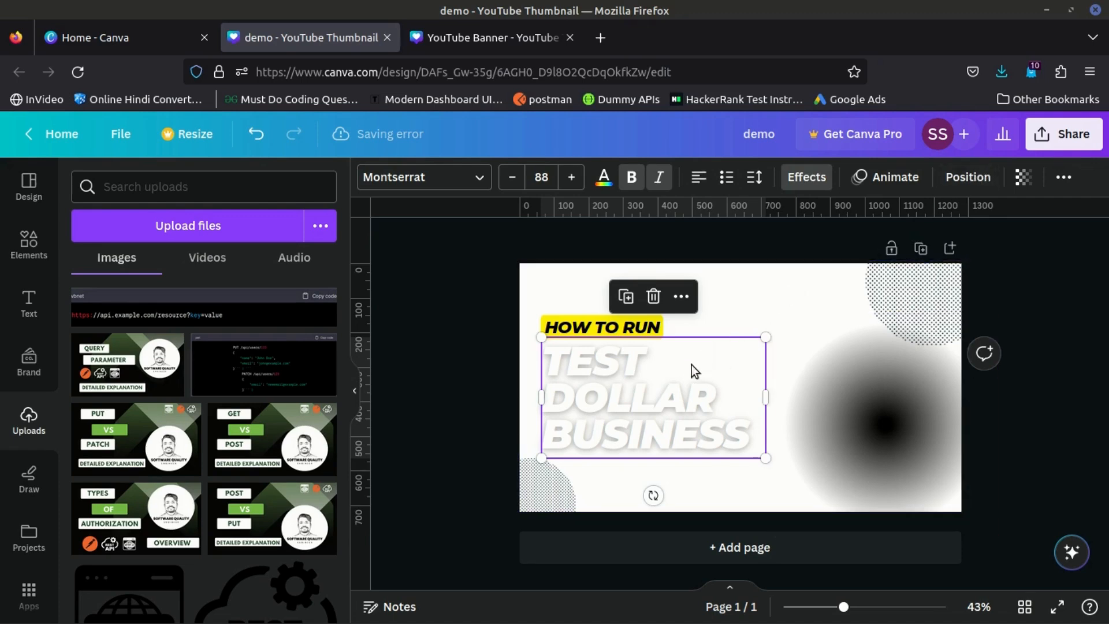
click(426, 281)
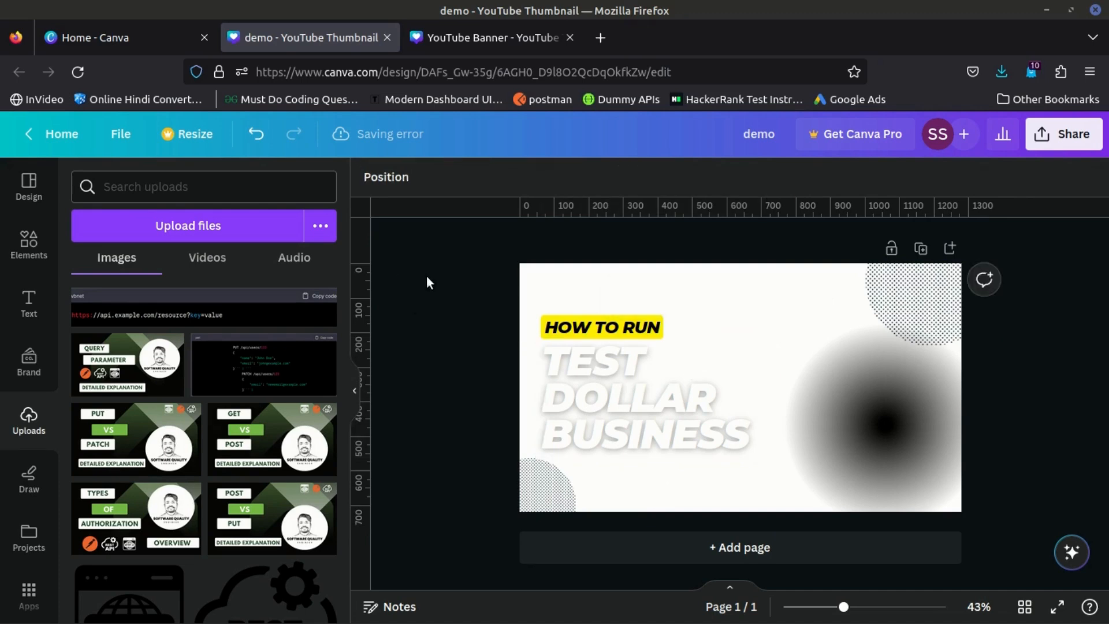
click(763, 351)
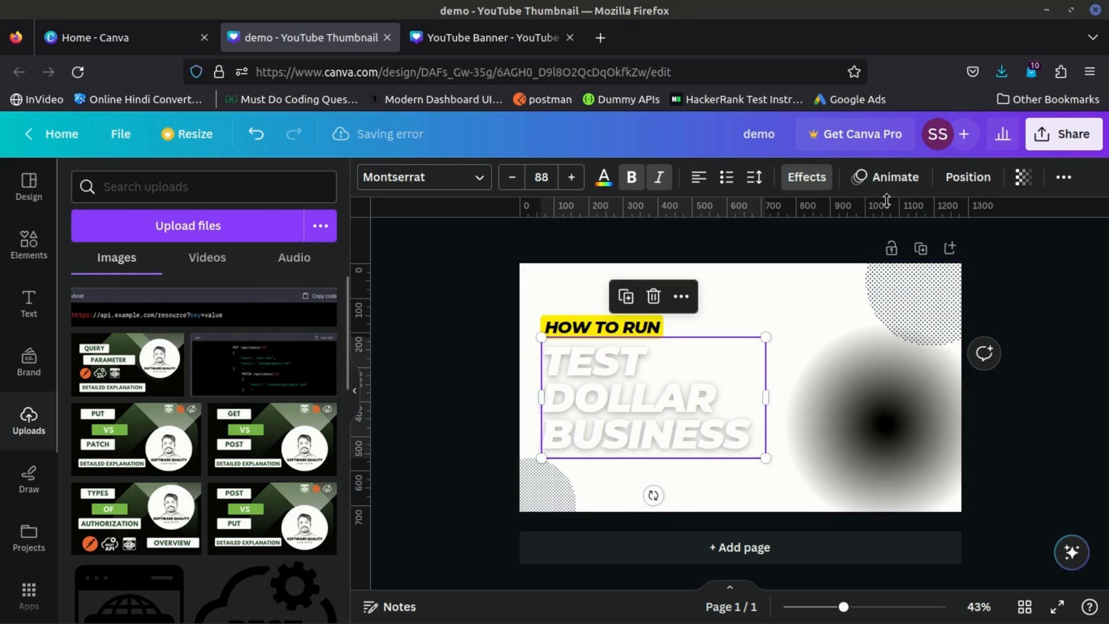
- Download the thumbnail as a PNG at 1,280 × 720 px
click(1061, 138)
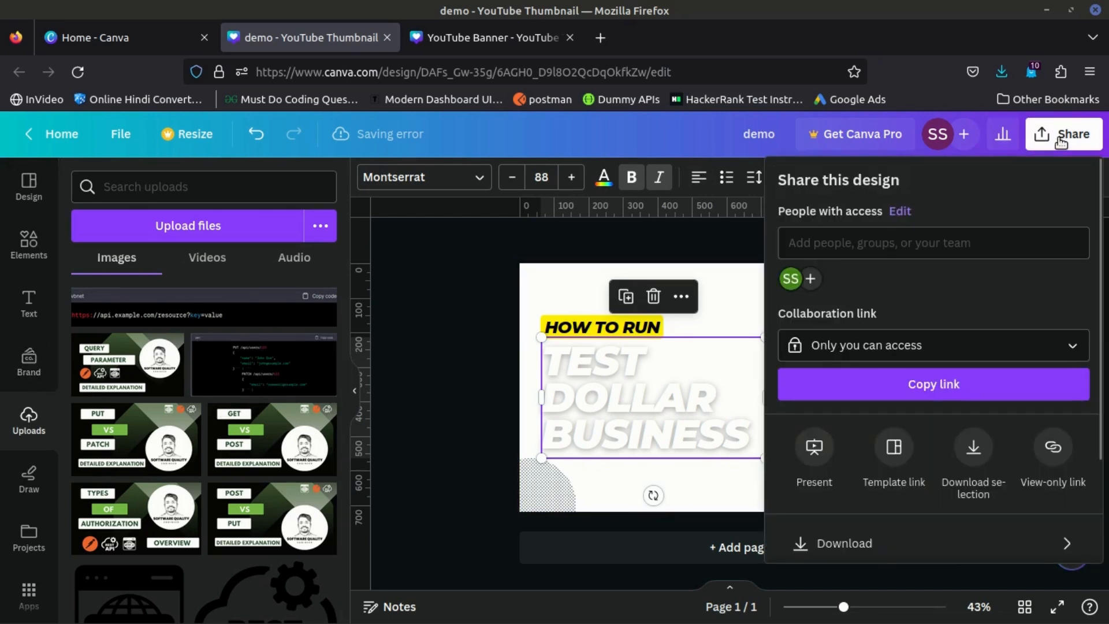
click(904, 555)
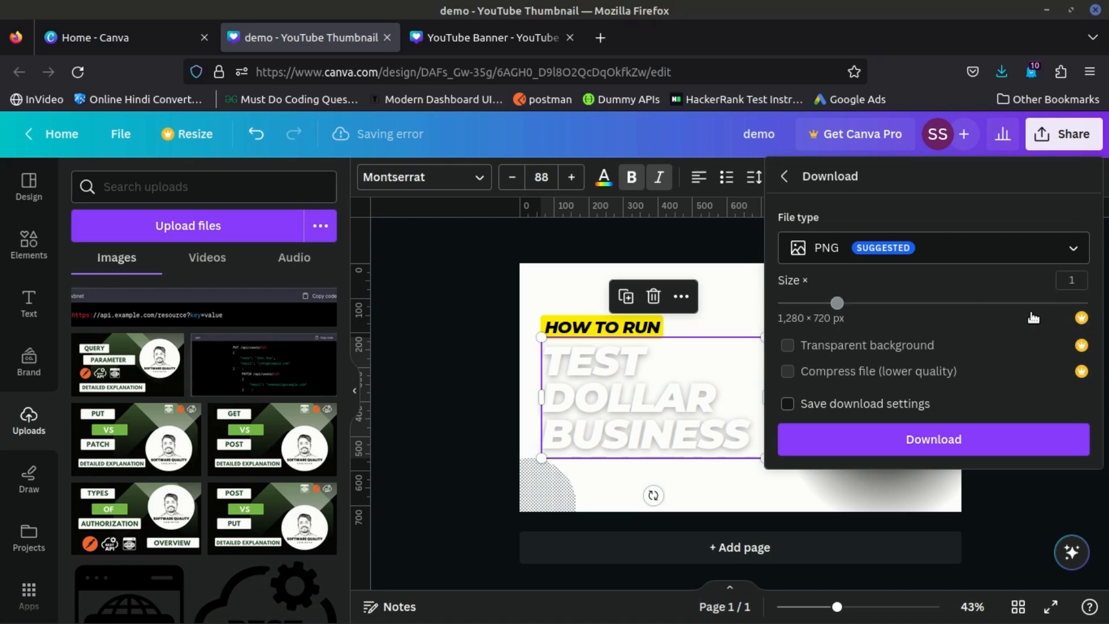
click(911, 345)
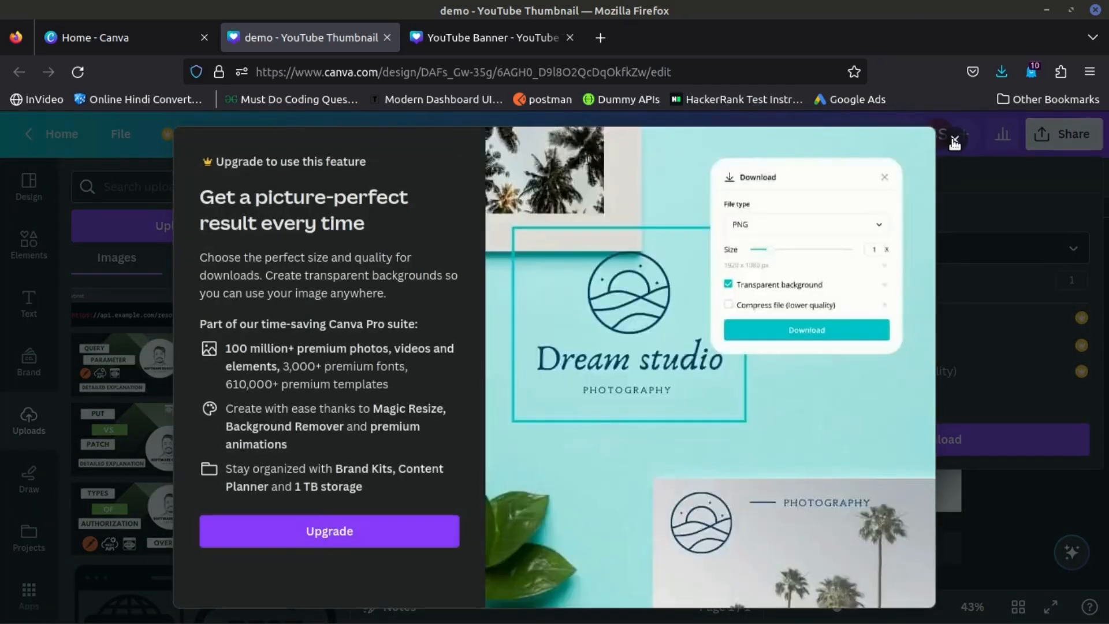
click(955, 141)
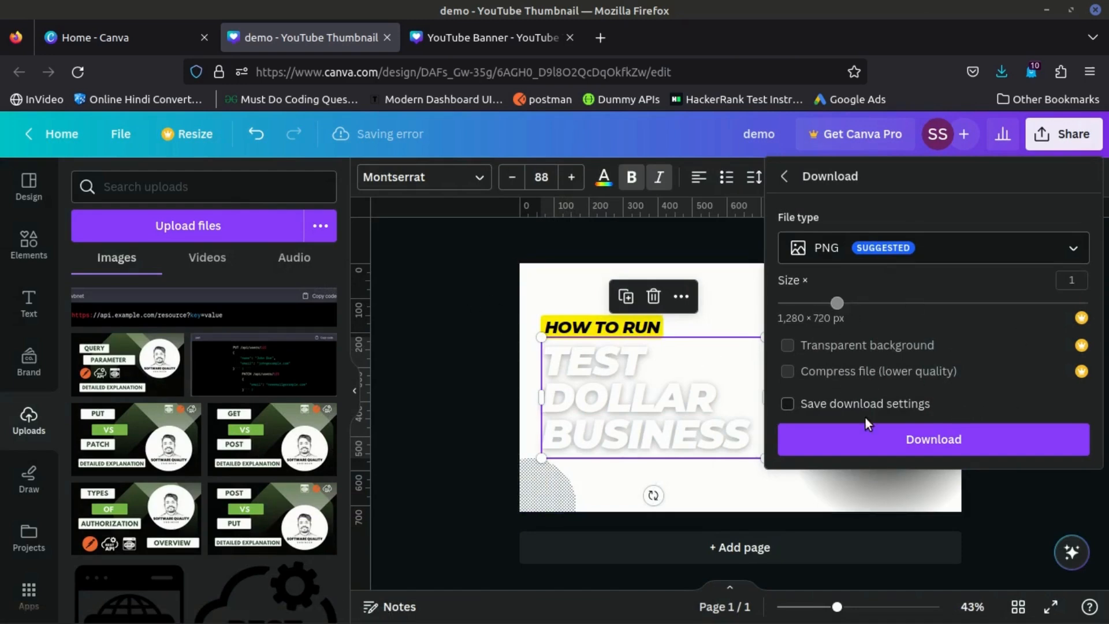
click(1031, 451)
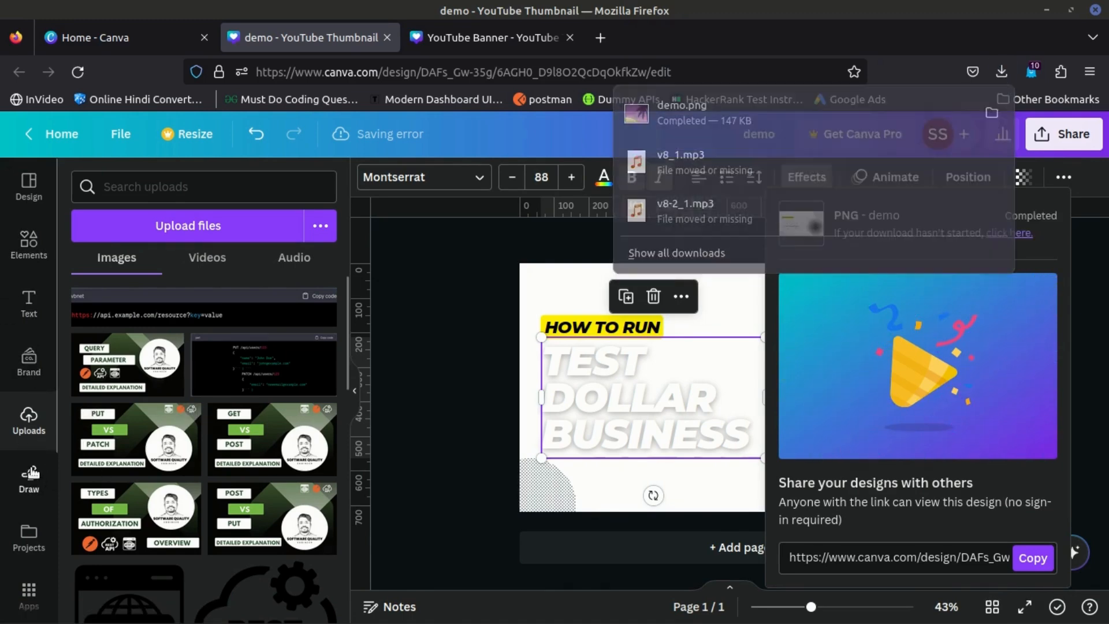
- Draw a red marker line beneath "TEST" and a few short strokes and dots beside the heading
click(32, 474)
drag(403, 390, 502, 390)
click(621, 373)
click(619, 340)
drag(590, 393, 610, 395)
click(639, 368)
drag(563, 359, 540, 391)
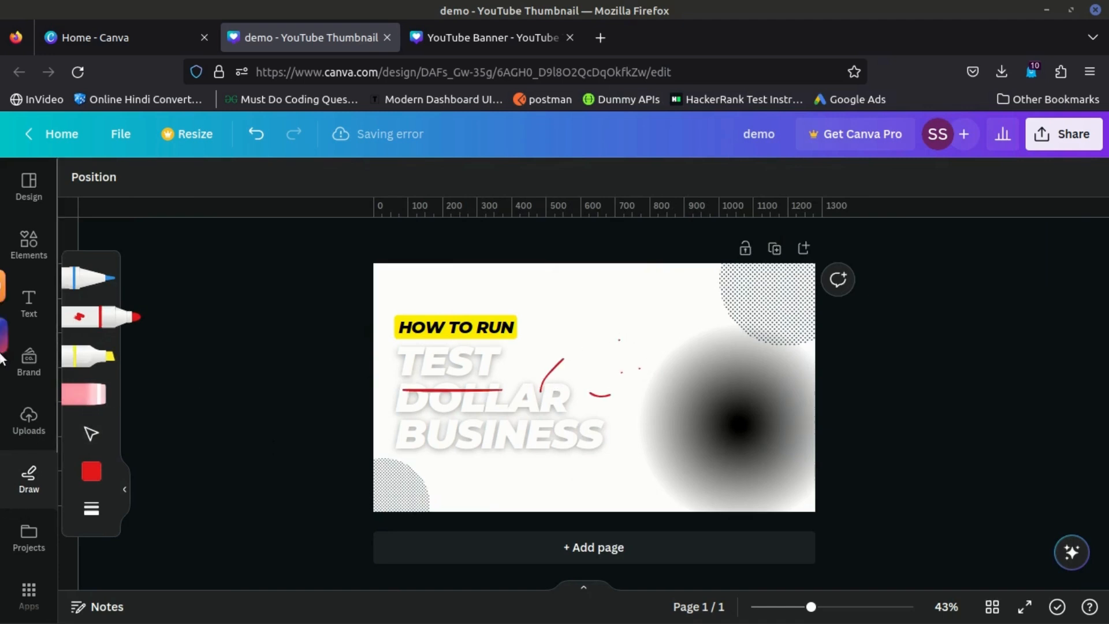
- Browse the elements library, looking through its shapes, graphics and stickers
click(29, 243)
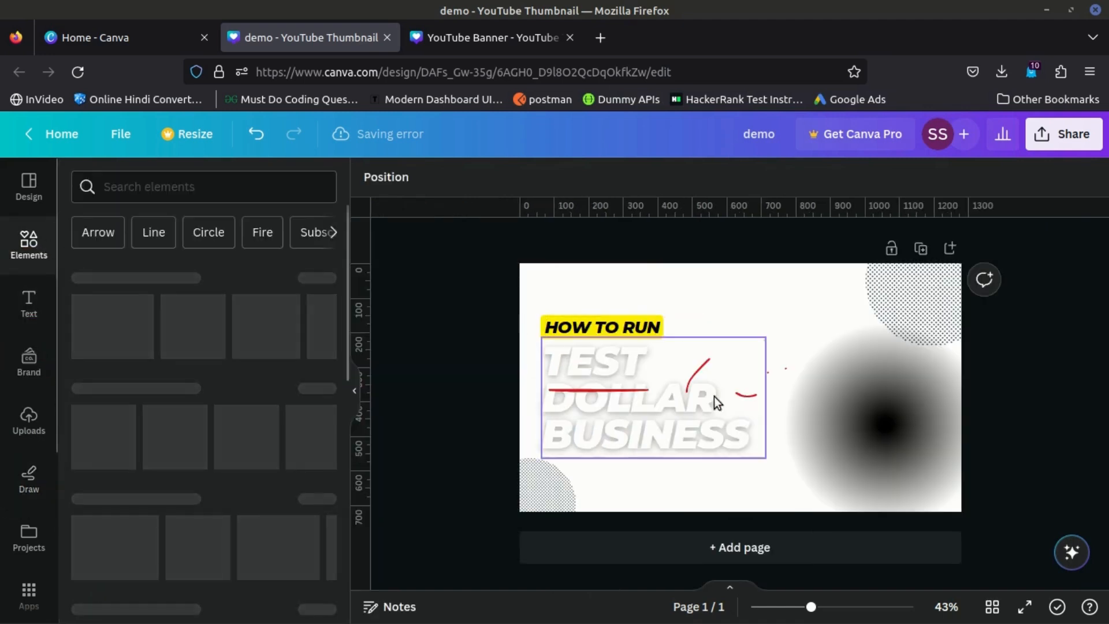
scroll(216, 407, down, 2)
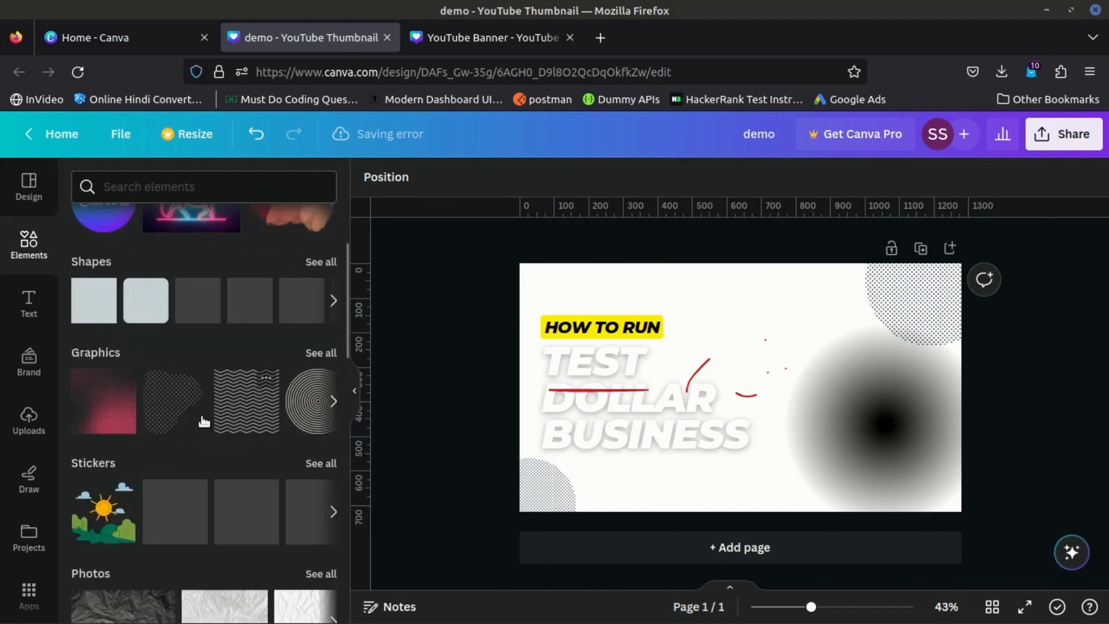